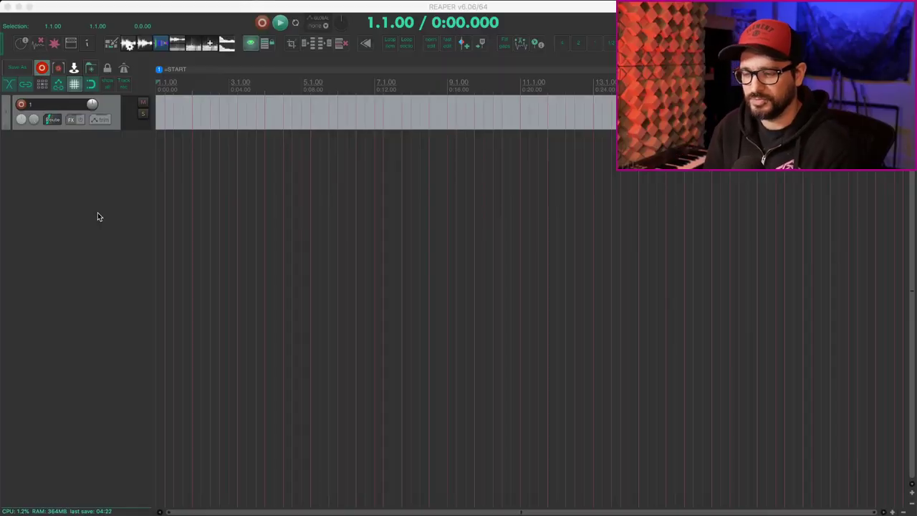
- Add ReaEQ (Cockos) to track 1 from the Equalizers FX menu
left_click(114, 107)
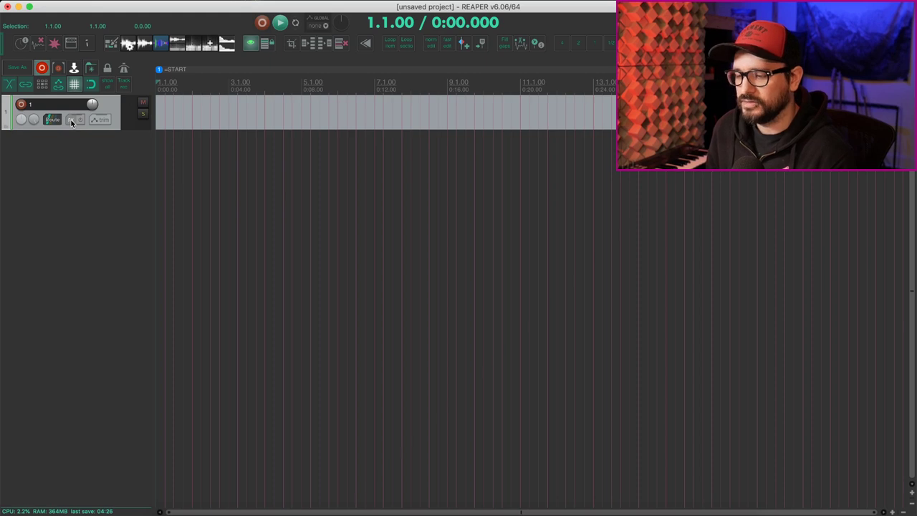
right_click(71, 119)
mouse_move(179, 198)
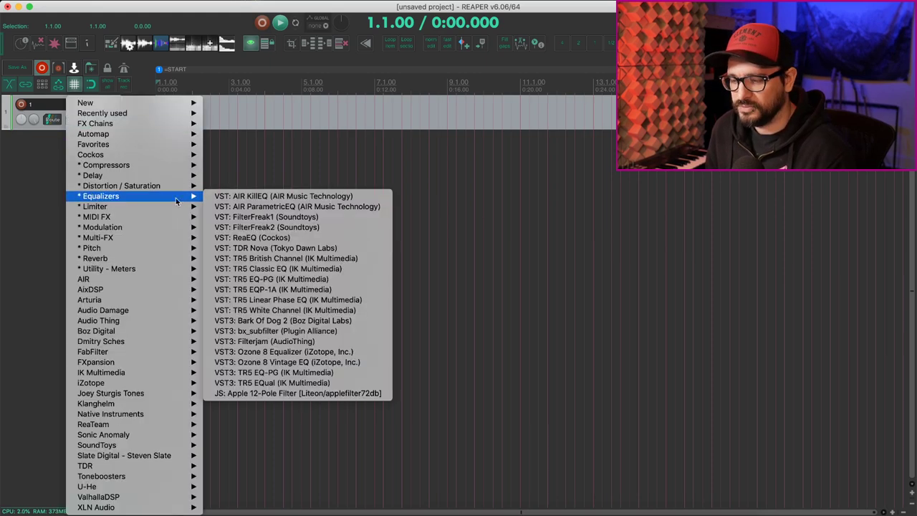
left_click(236, 237)
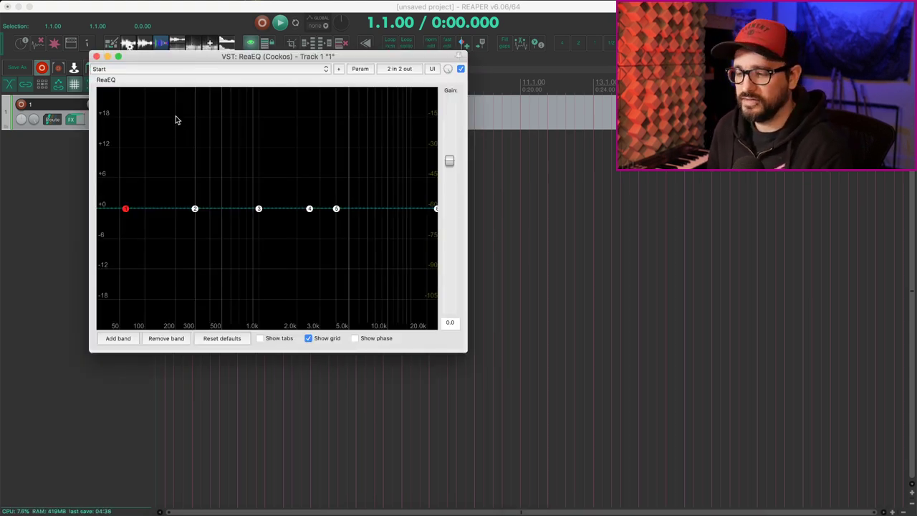
- Keep the Start preset, enlarge the ReaEQ window, and toggle the band tabs on and off
left_click(121, 73)
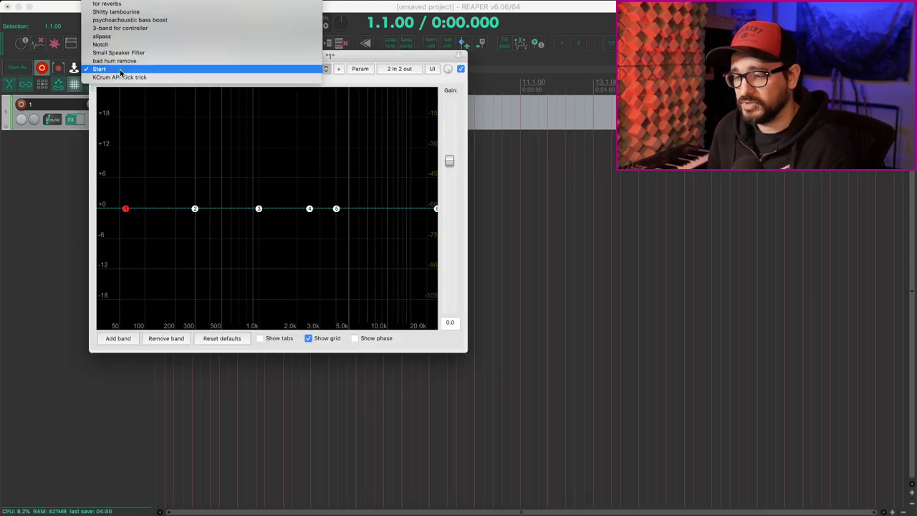
left_click(362, 88)
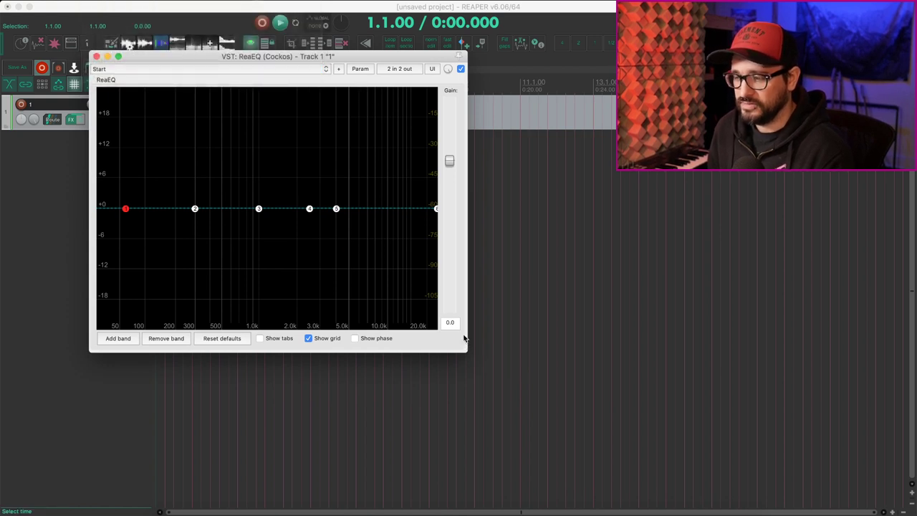
left_click_drag(464, 349, 515, 360)
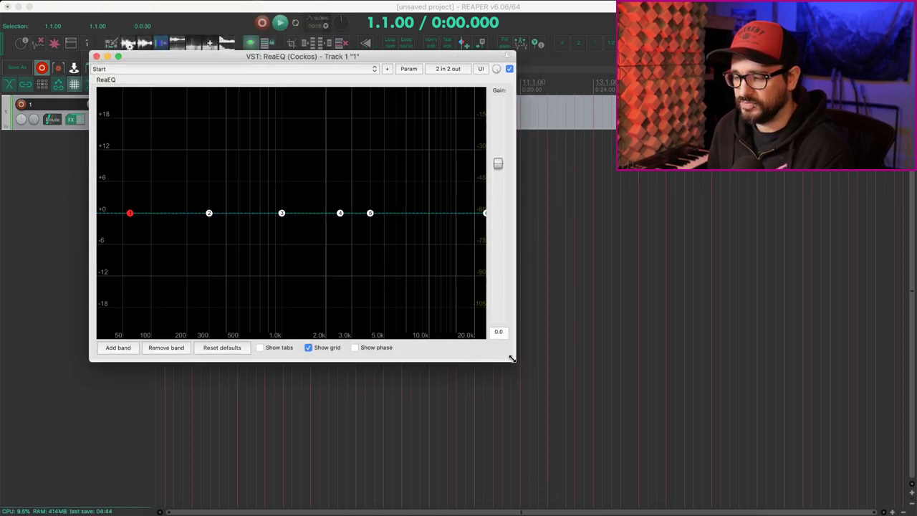
left_click(278, 348)
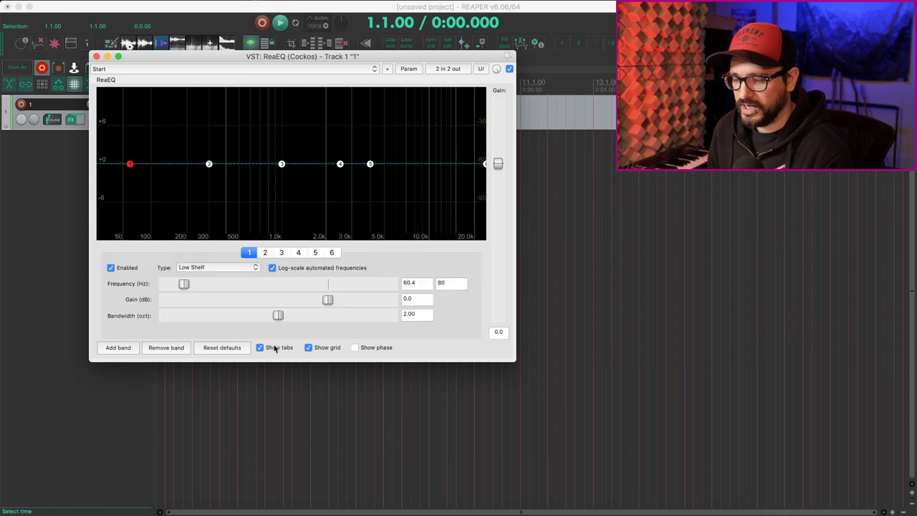
left_click(274, 348)
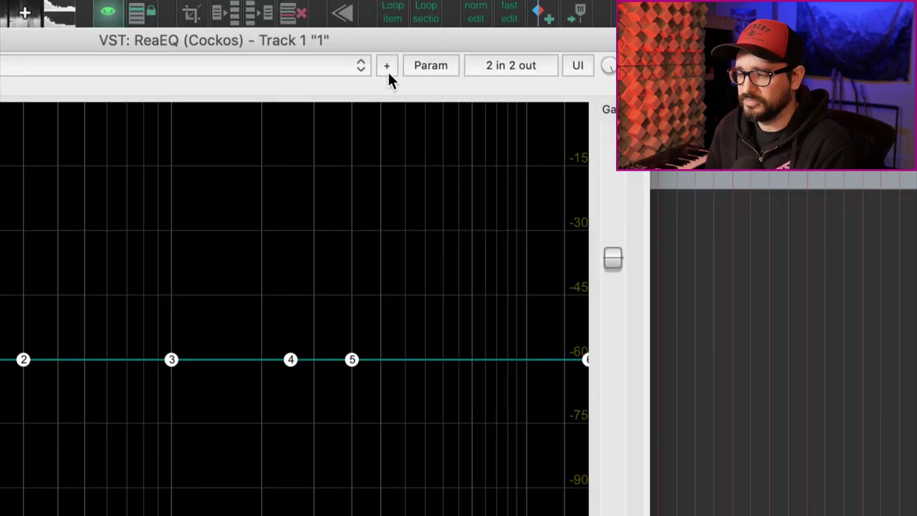
- Save ReaEQ's flat curve as the default preset named Start
left_click(386, 69)
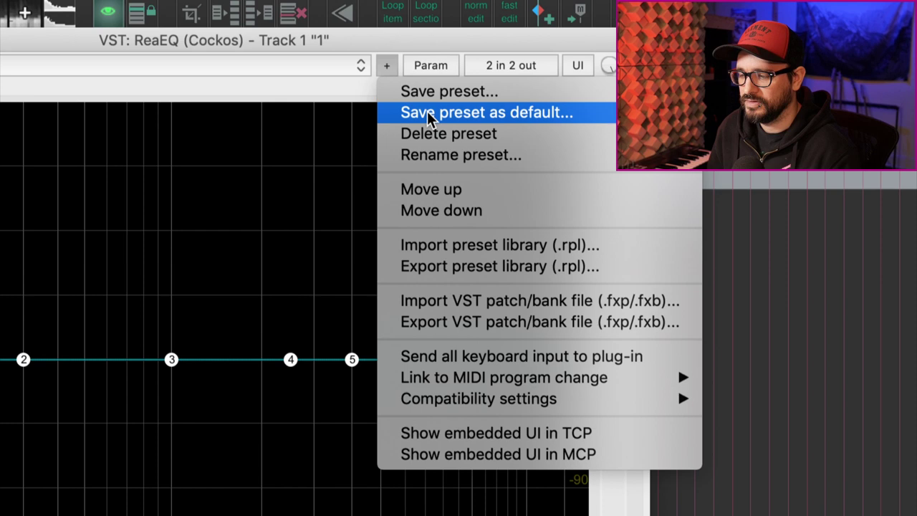
left_click(427, 111)
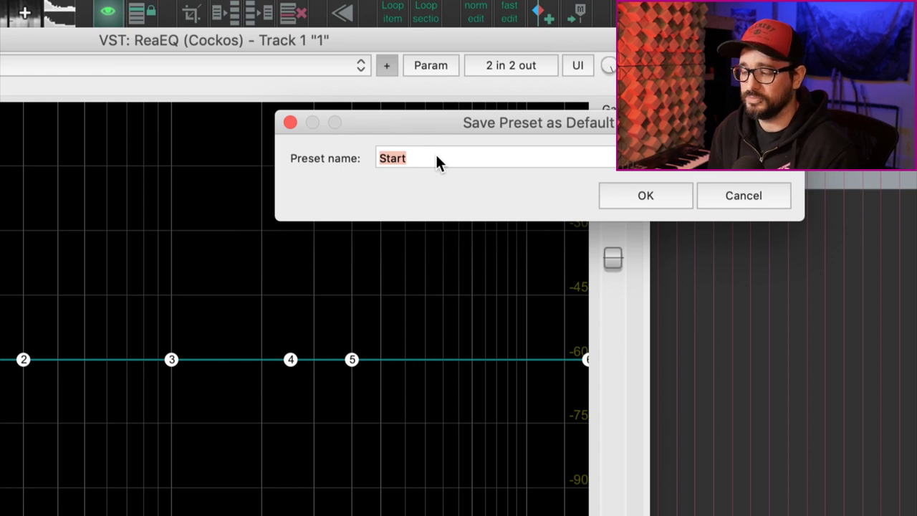
left_click(630, 193)
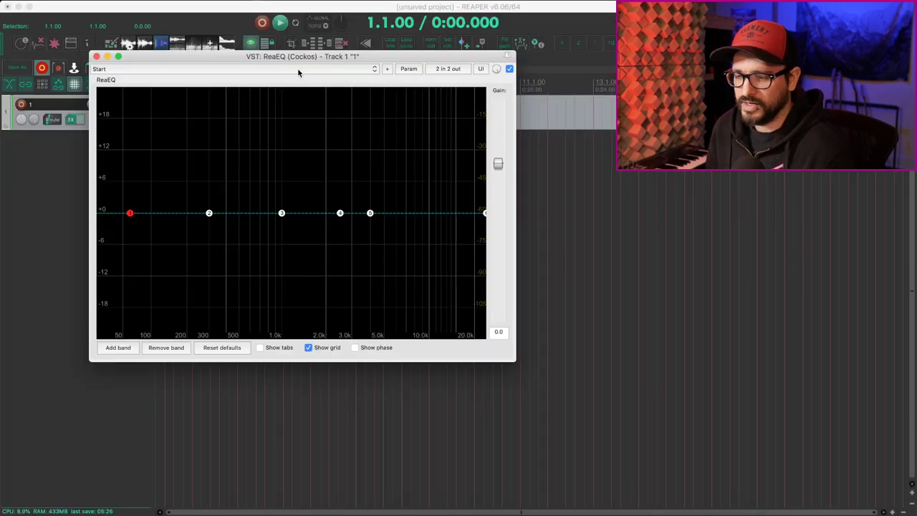
left_click(299, 72)
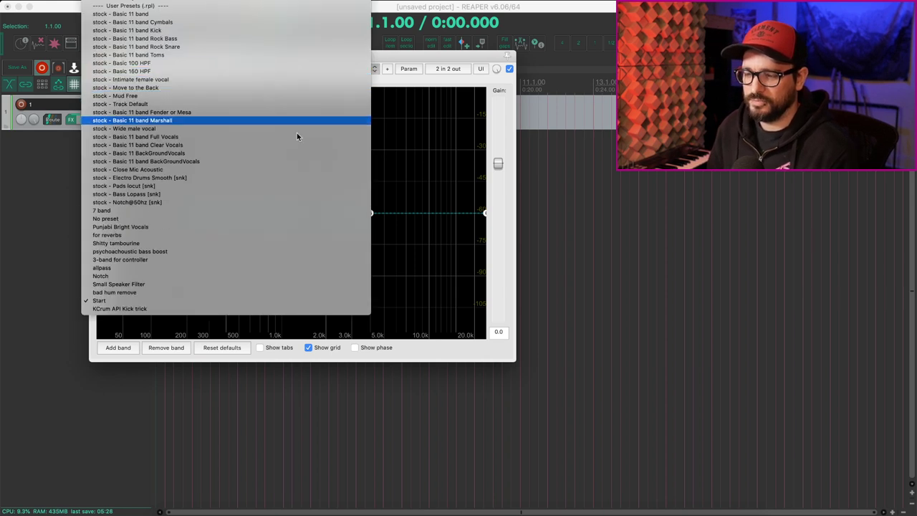
- Keep ReaEQ on Start and browse the FX parameter list without choosing anything
left_click(230, 302)
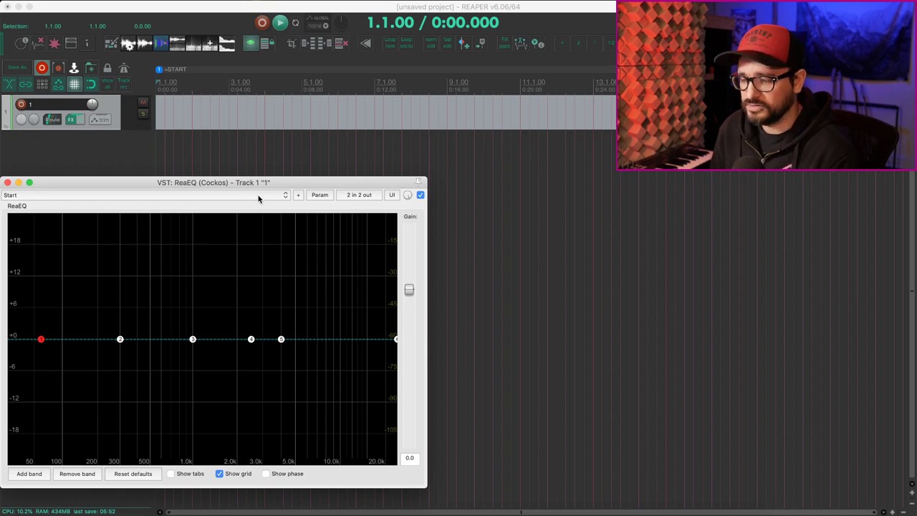
left_click(318, 195)
mouse_move(333, 226)
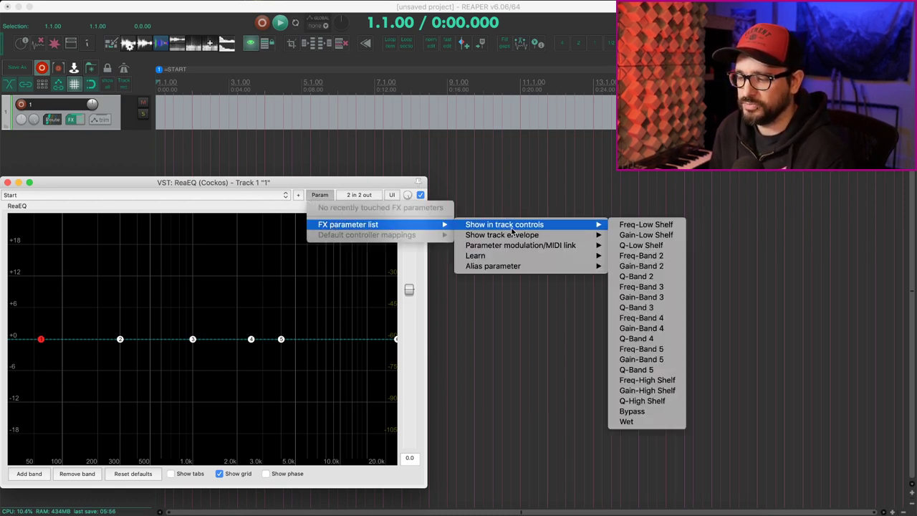
mouse_move(525, 246)
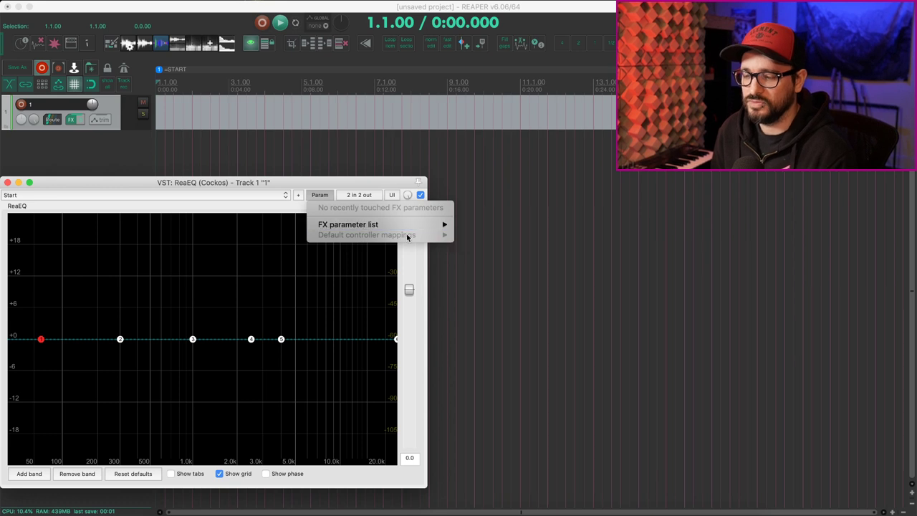
left_click(262, 208)
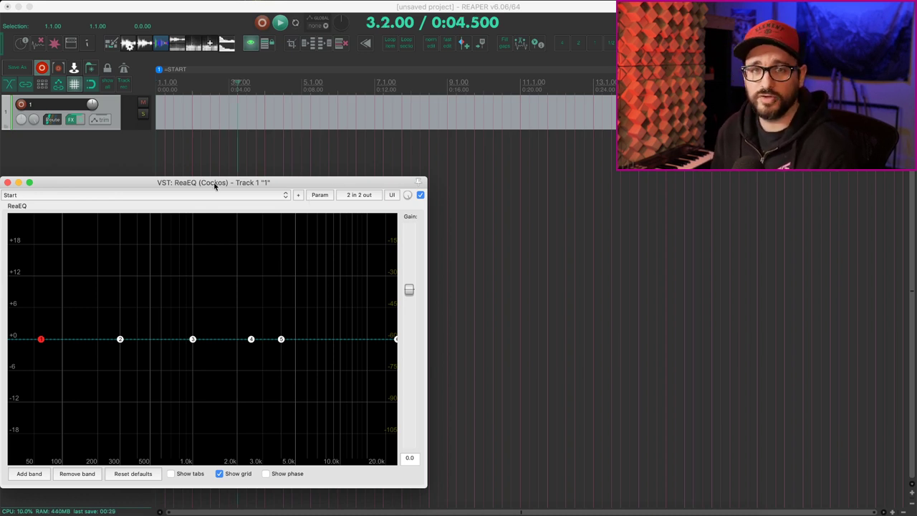
- Reveal REAPER's resource path in Finder and open its presets folder
left_click(129, 146)
left_click(248, 3)
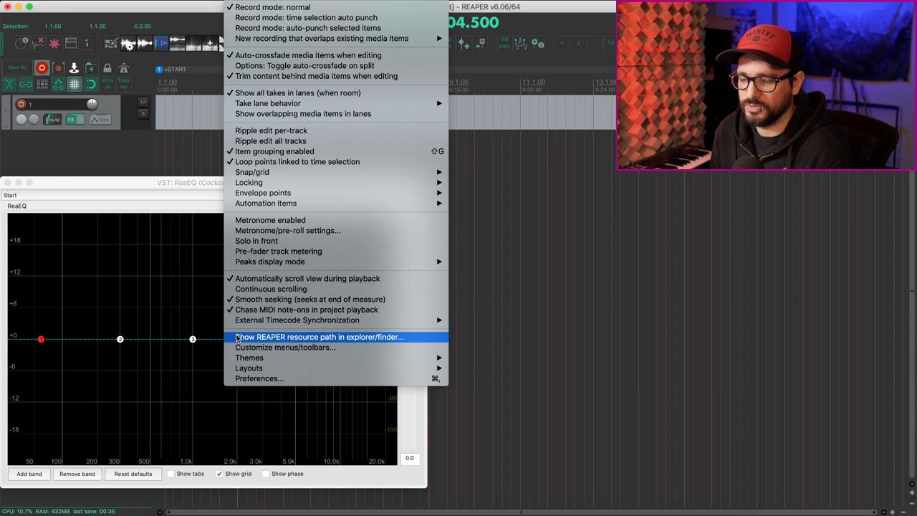
left_click(237, 338)
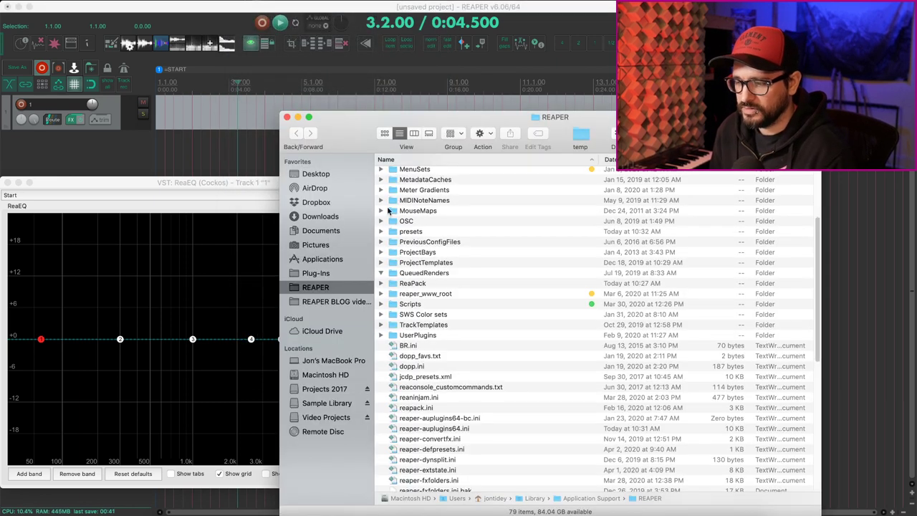
left_click(402, 231)
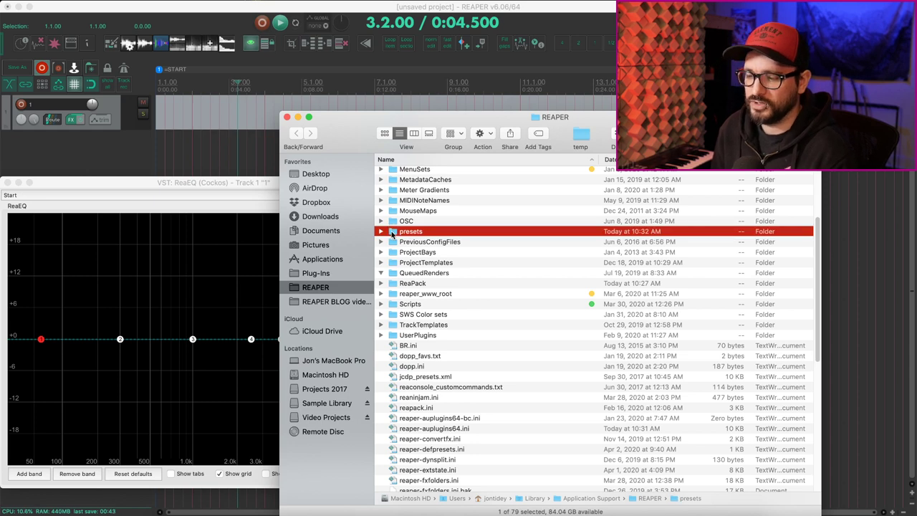
double_click(392, 232)
left_click_drag(359, 132, 231, 120)
- Quick Look vst-reaeq.ini to review its 37 ReaEQ presets, then return to REAPER
left_click(308, 163)
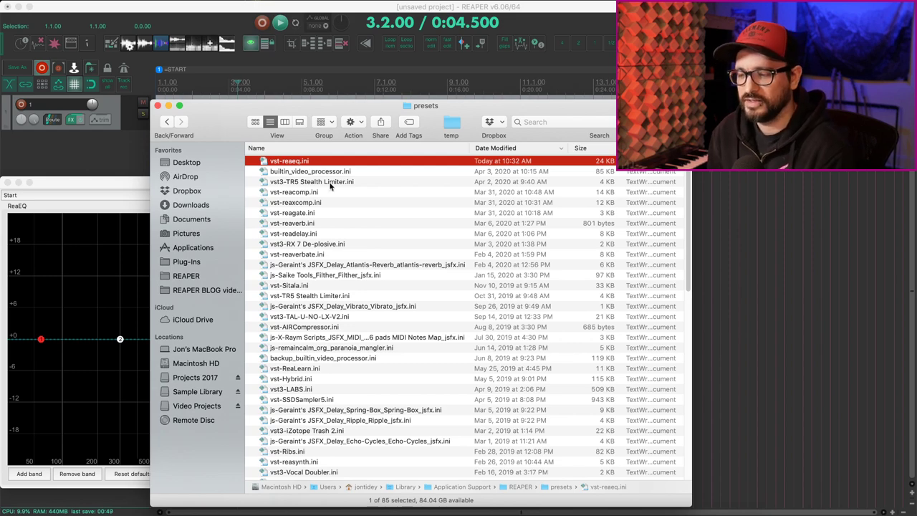
key("space")
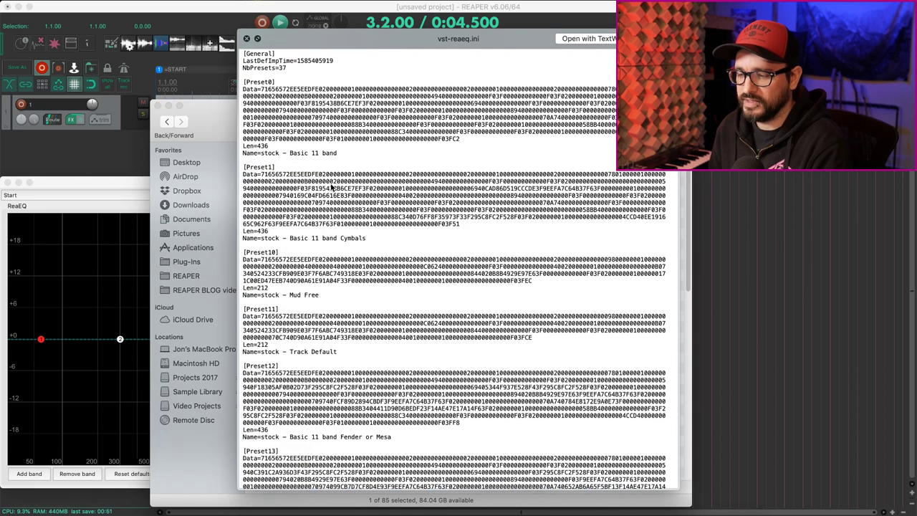
scroll(335, 194, "down", 9)
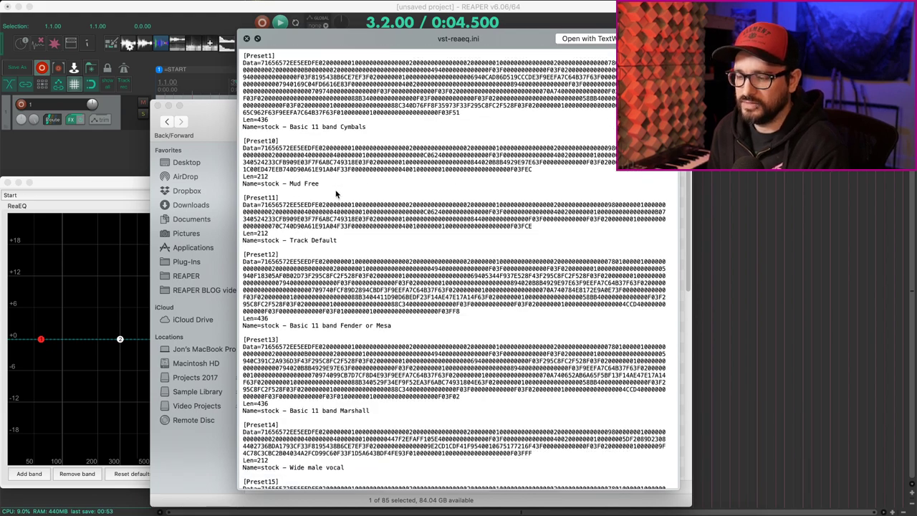
key("space")
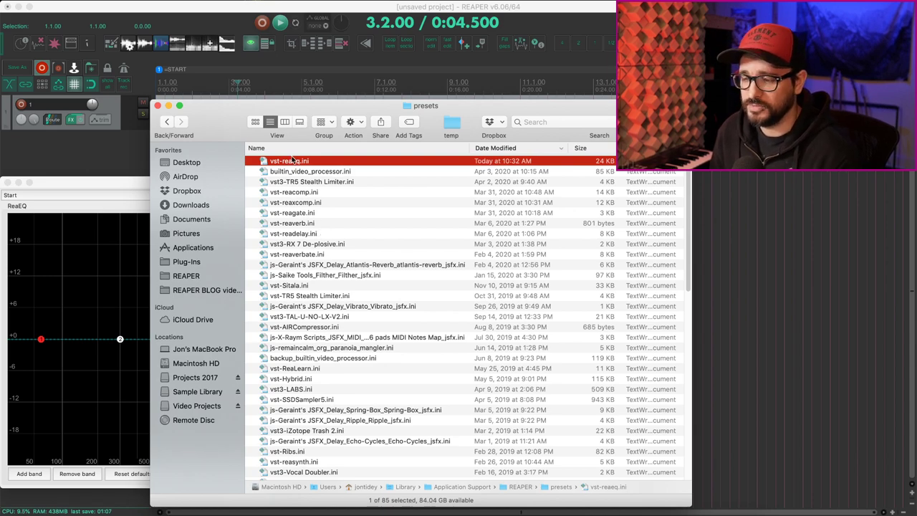
key("space")
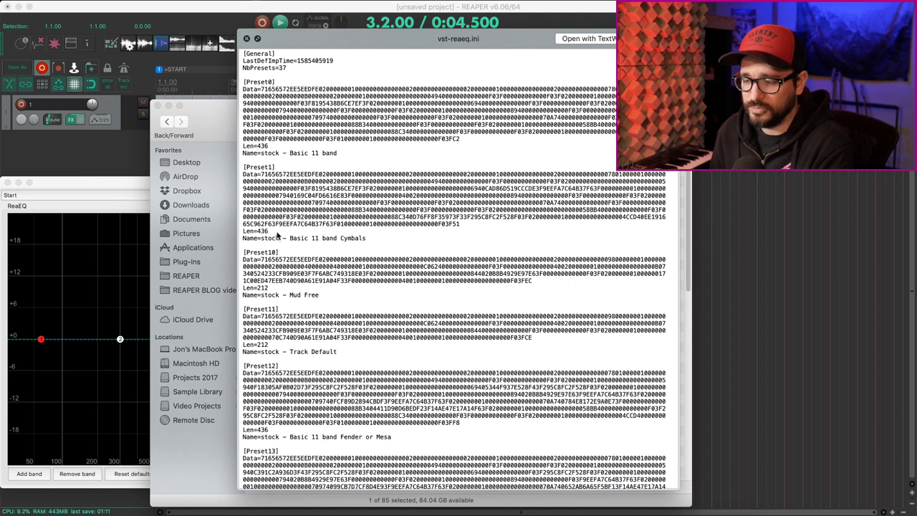
key("space")
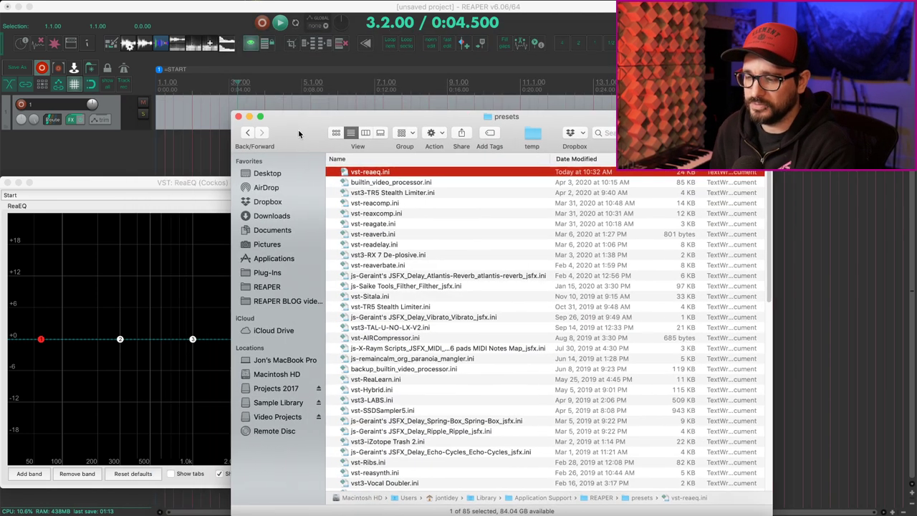
left_click(185, 175)
- Check ReaEQ's preset options and preset list, leaving Start loaded
left_click(297, 196)
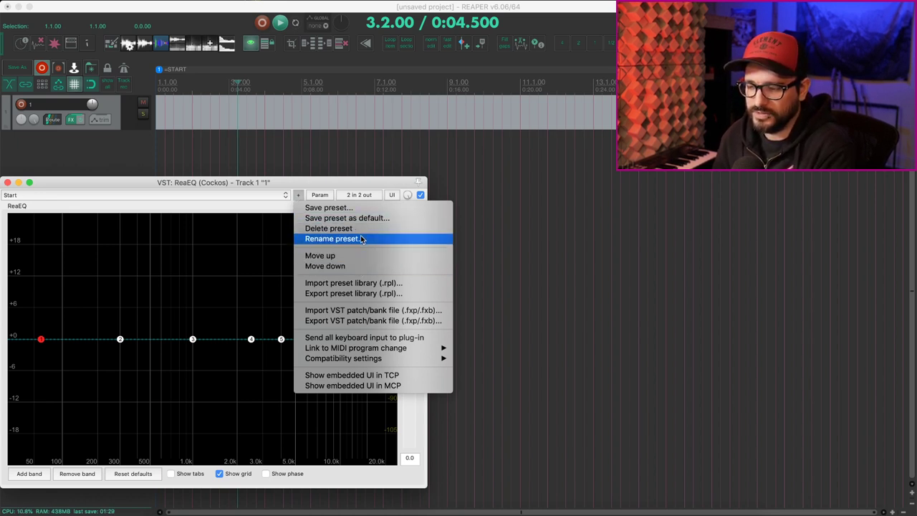
left_click(284, 212)
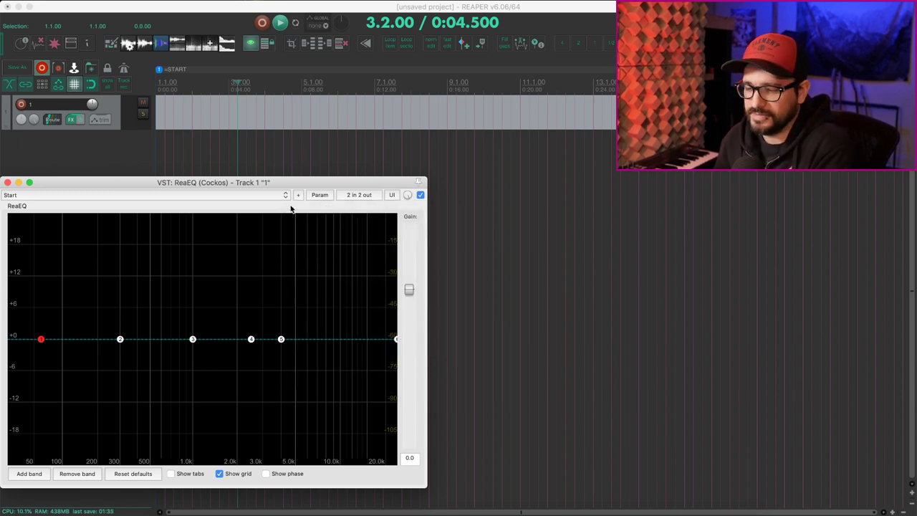
left_click(252, 194)
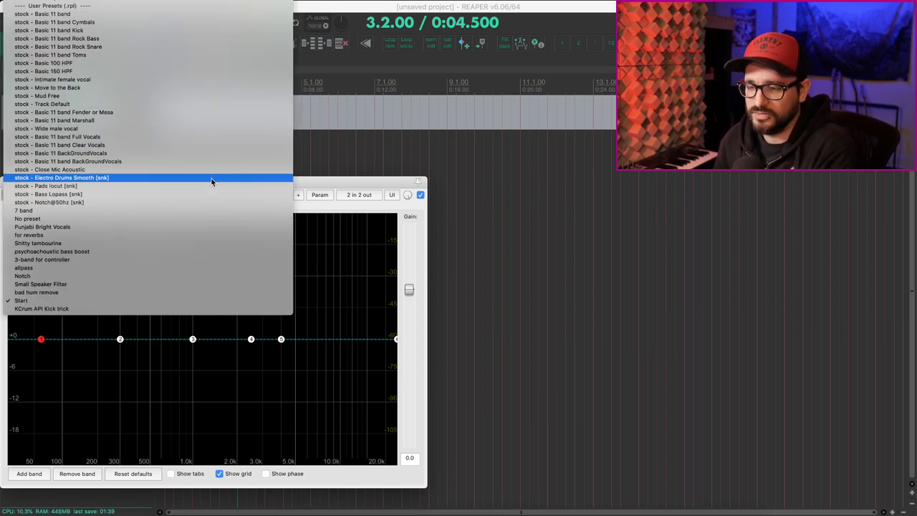
left_click(312, 203)
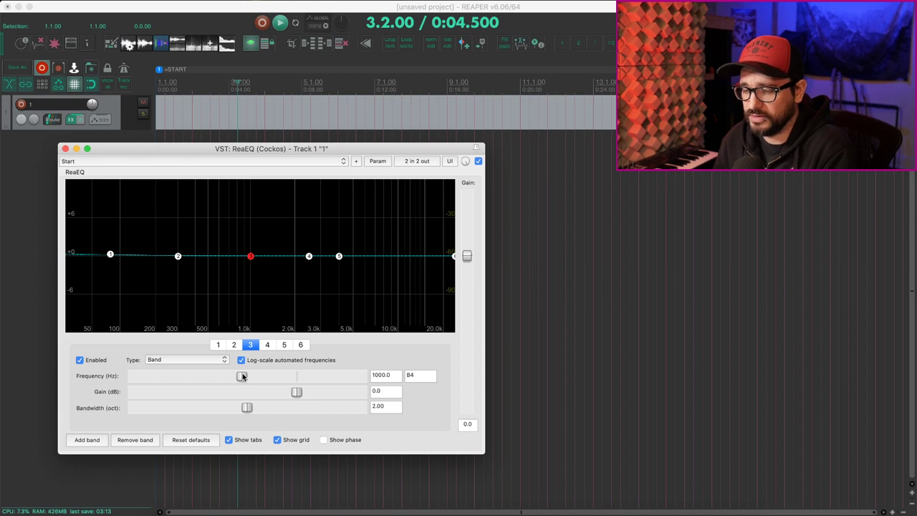
- Set ReaEQ band 3 to +5.6 dB gain at about 4930 Hz
left_click_drag(300, 393, 330, 393)
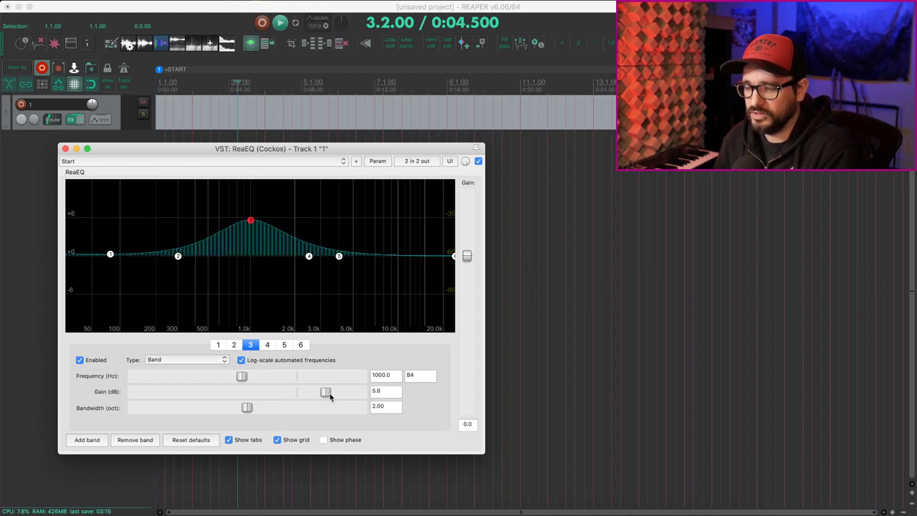
left_click_drag(241, 379, 301, 376)
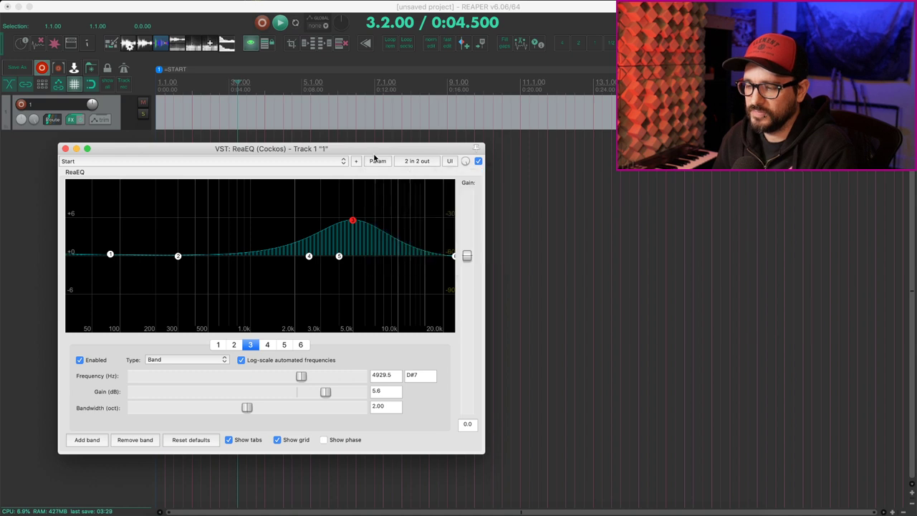
left_click(377, 161)
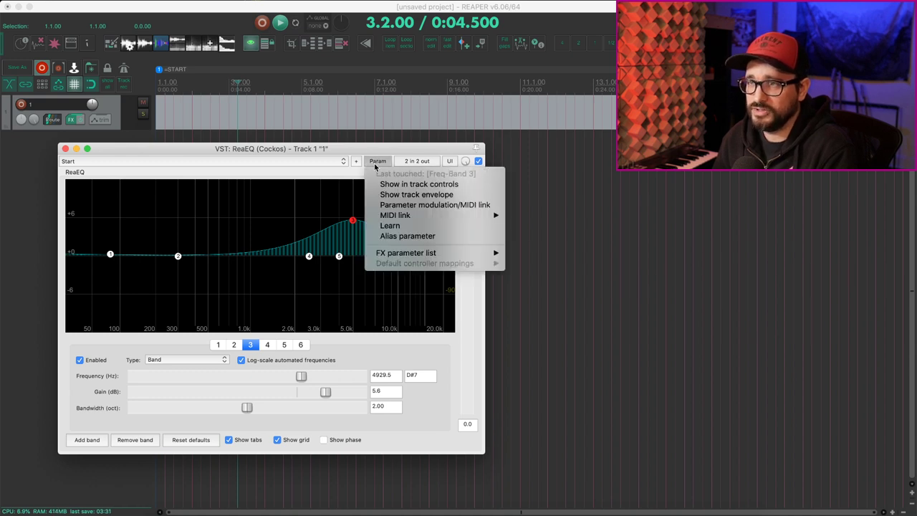
- Modulate band 3's frequency with a centered LFO at 40.6% strength
left_click(382, 206)
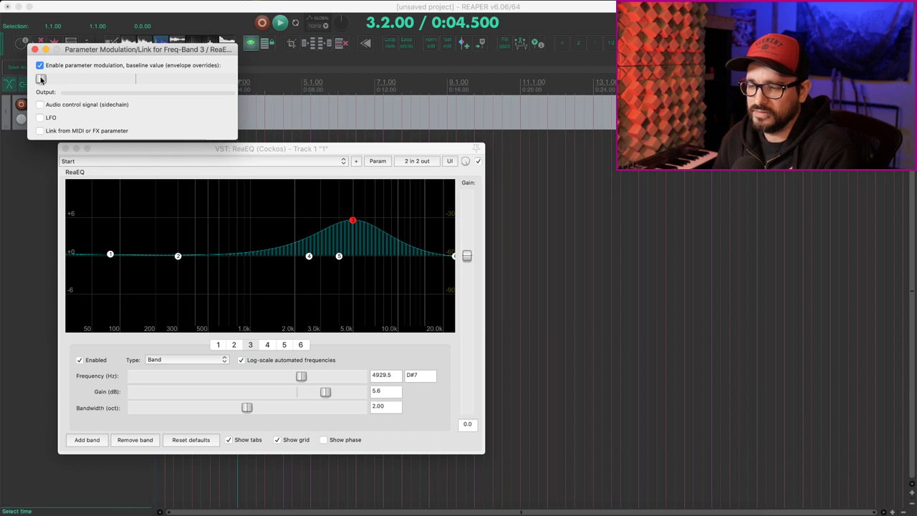
left_click_drag(41, 79, 137, 80)
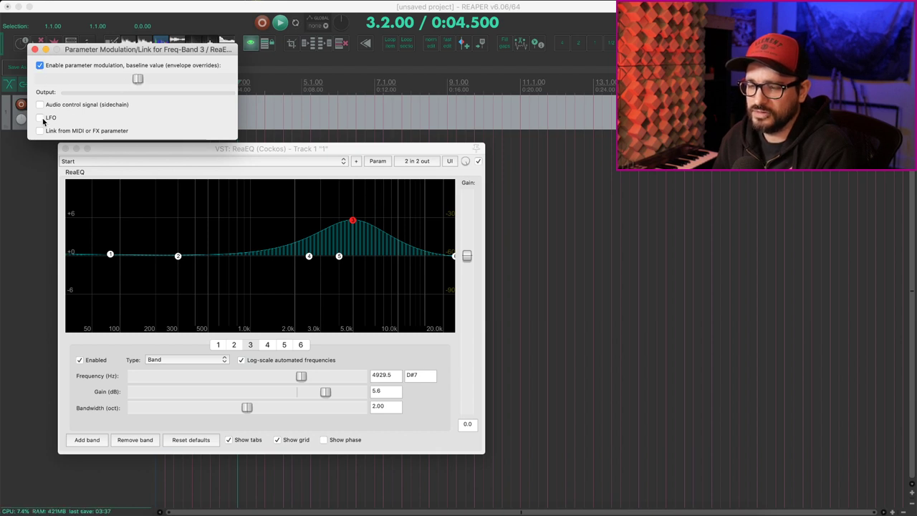
left_click(40, 117)
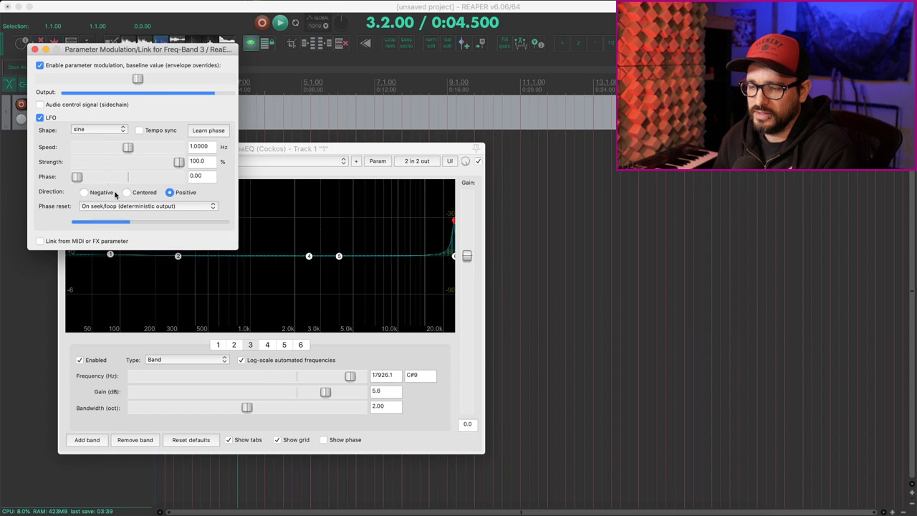
left_click_drag(178, 162, 112, 157)
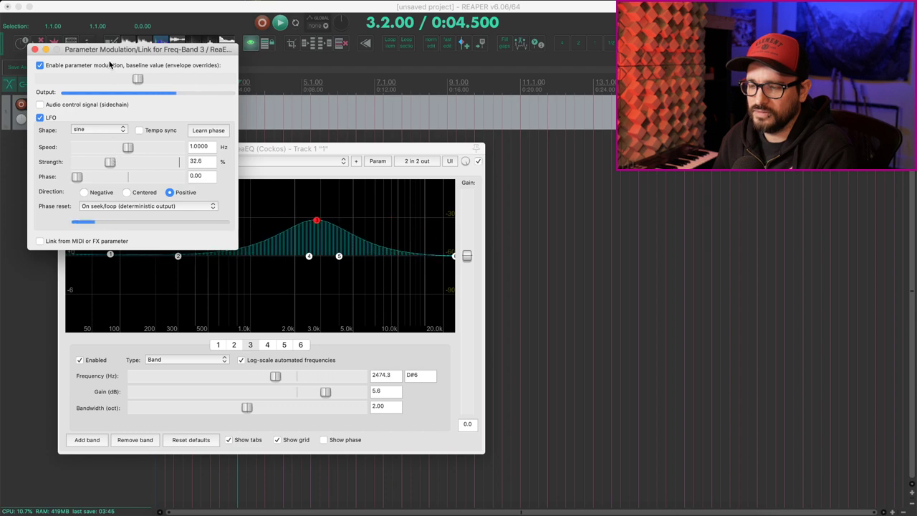
left_click_drag(112, 50, 501, 86)
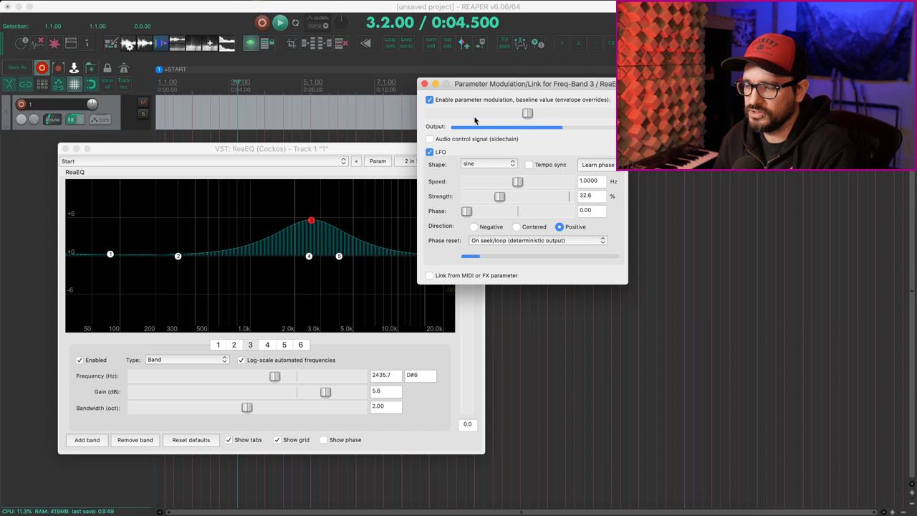
left_click(516, 227)
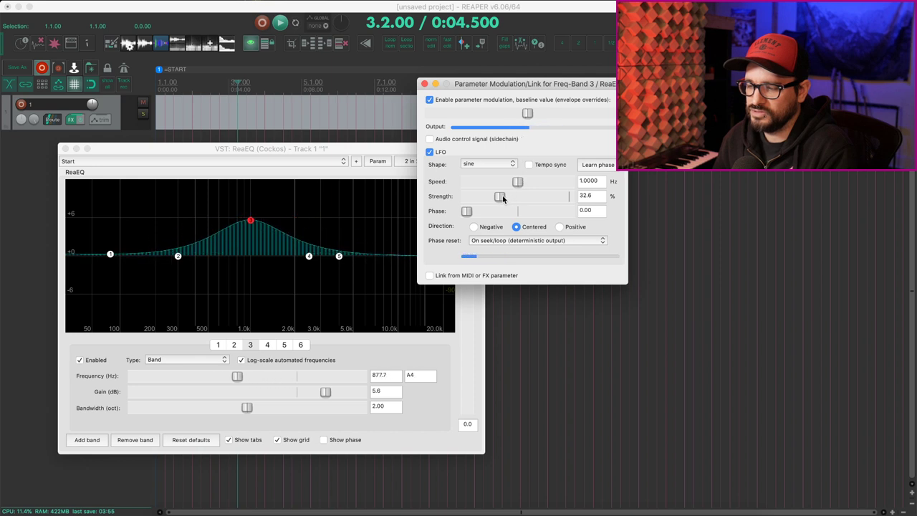
left_click_drag(503, 198, 511, 197)
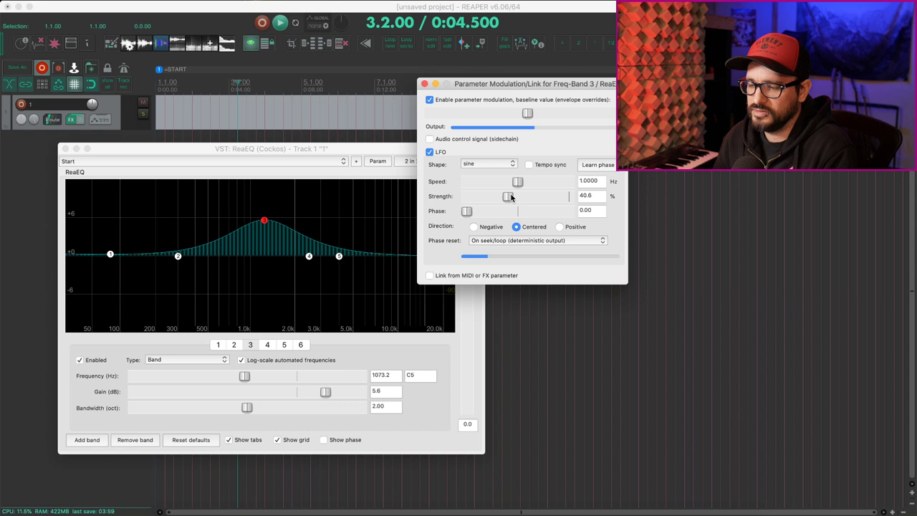
- Nudge band 3's baseline up and cut band 4 to -5.6 dB at 2624.3 Hz
left_click_drag(531, 114, 535, 115)
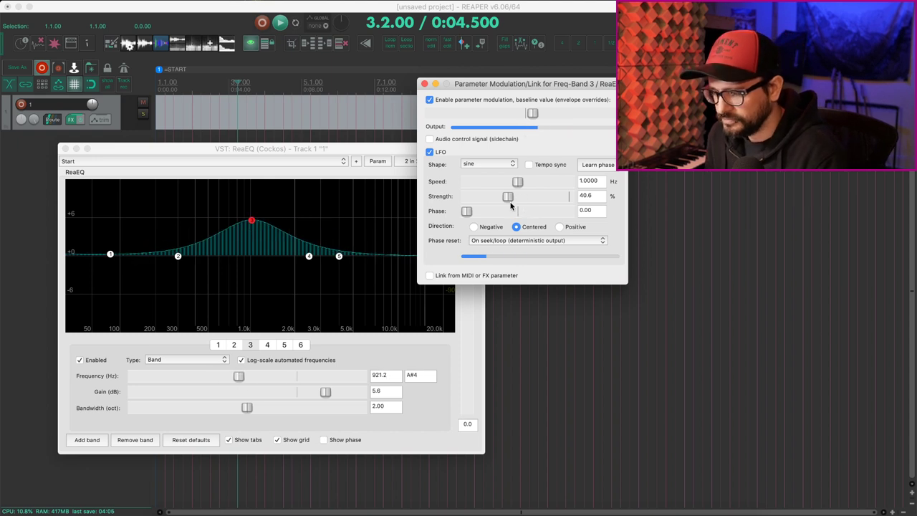
left_click_drag(516, 84, 490, 88)
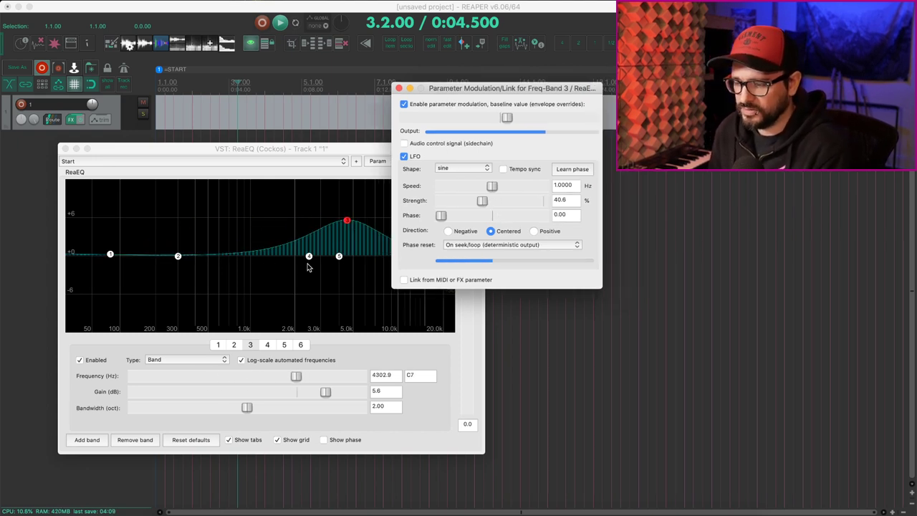
left_click_drag(309, 255, 308, 287)
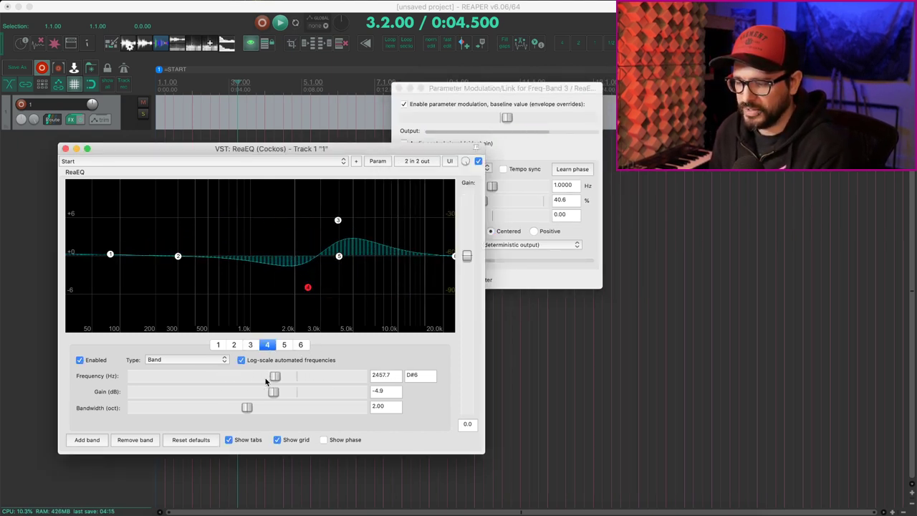
left_click_drag(275, 376, 270, 378)
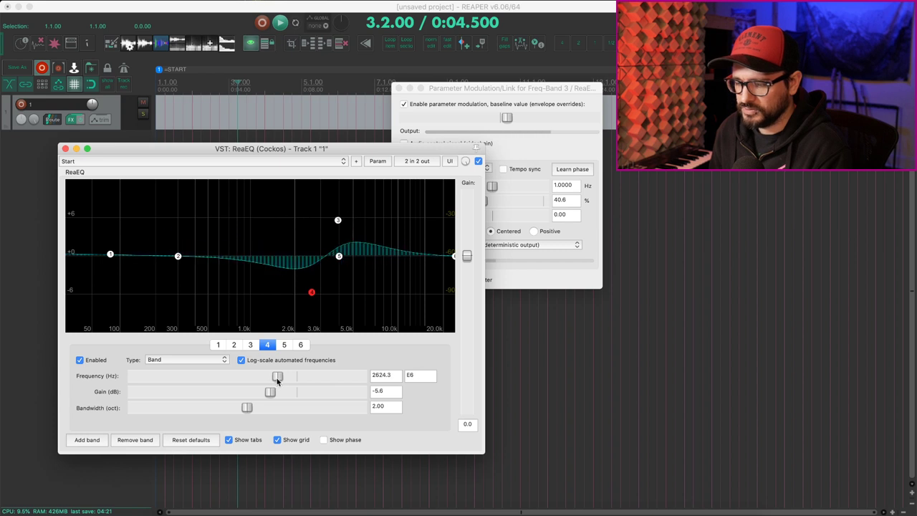
- Link band 4's frequency to Freq-Band 3 with an 18% offset, then close both modulation windows
left_click(377, 161)
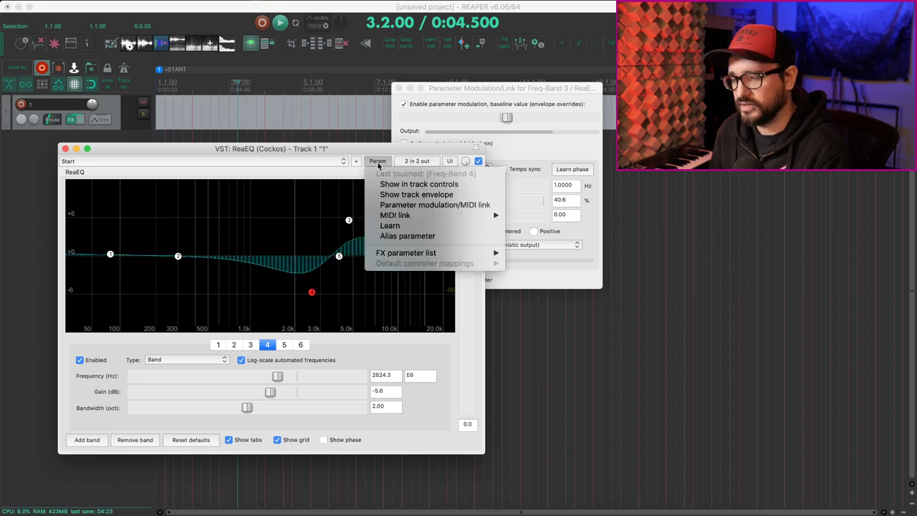
left_click(430, 205)
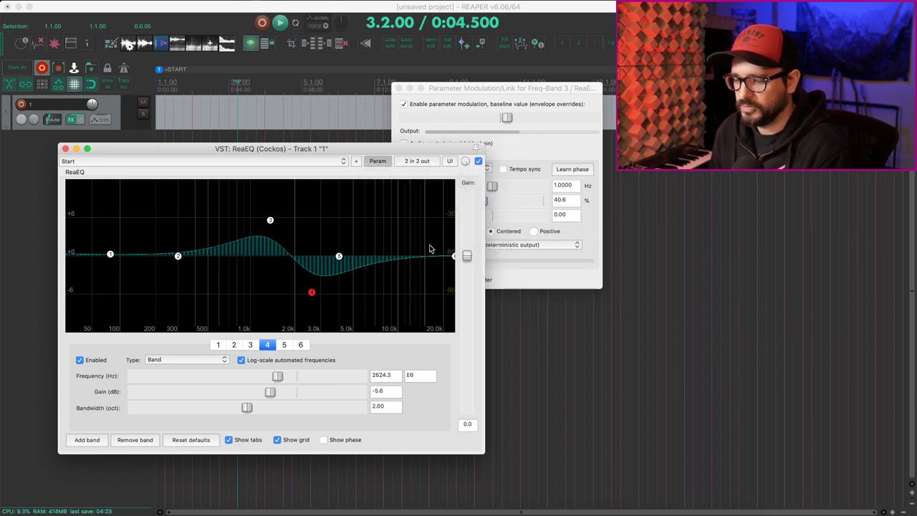
left_click(39, 131)
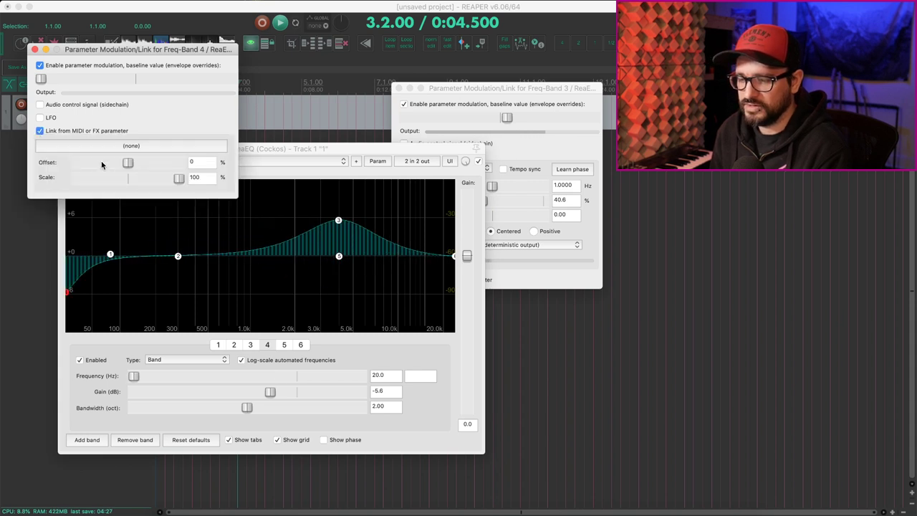
left_click(104, 147)
mouse_move(97, 172)
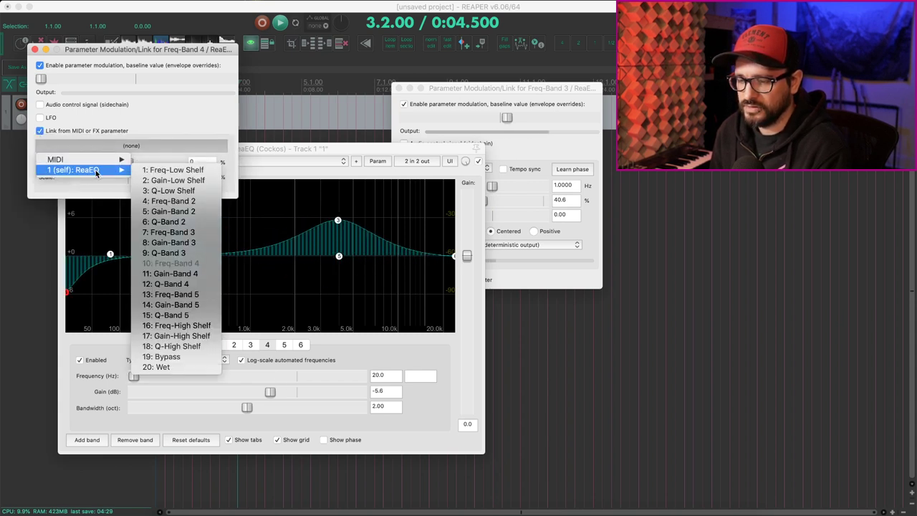
left_click(193, 232)
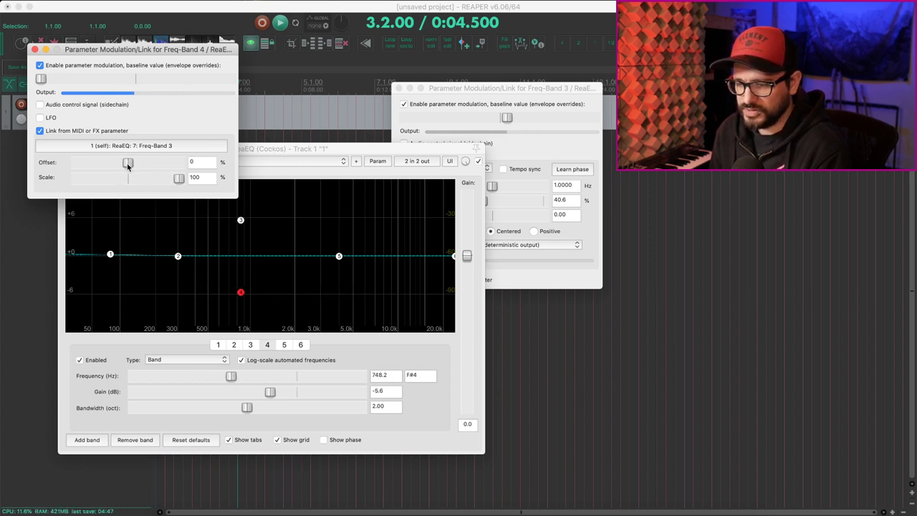
left_click_drag(128, 163, 137, 165)
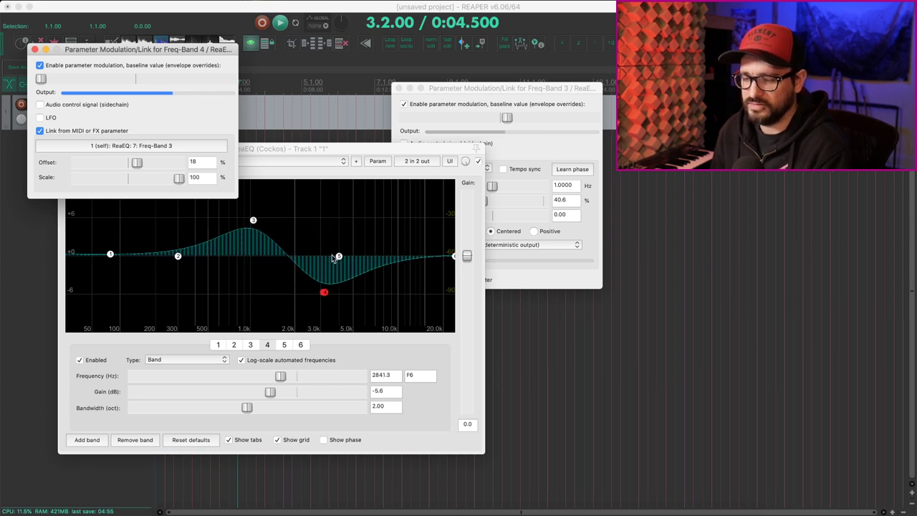
left_click(35, 49)
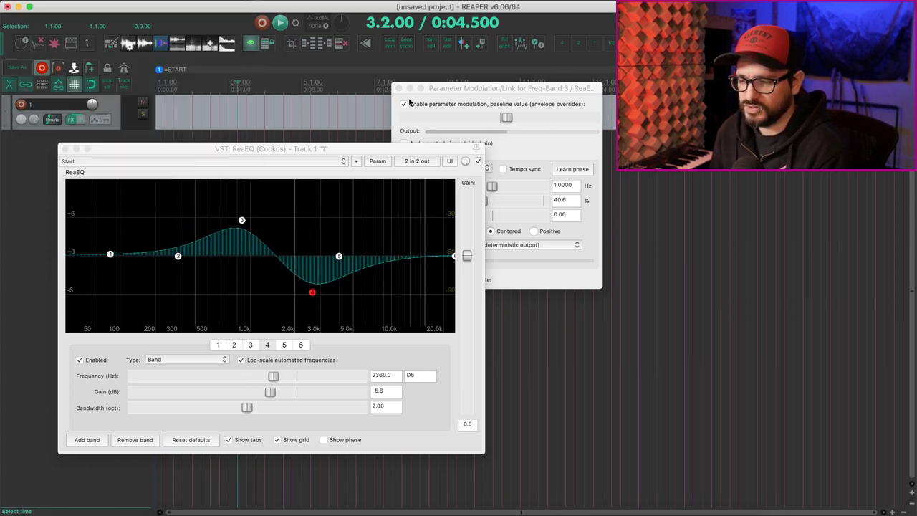
left_click(398, 87)
left_click_drag(291, 150, 309, 146)
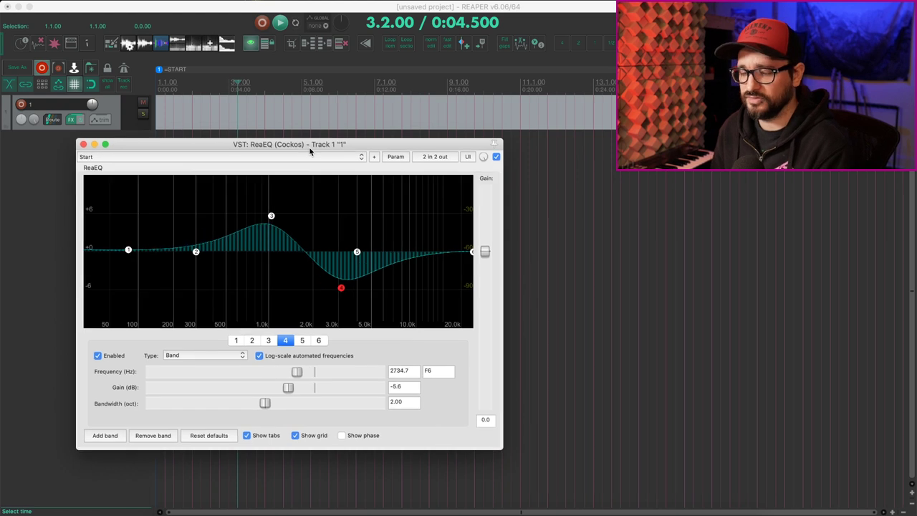
- Open track 1's FX chain with ReaEQ docked inside and choose Save all FX as chain
left_click(73, 121)
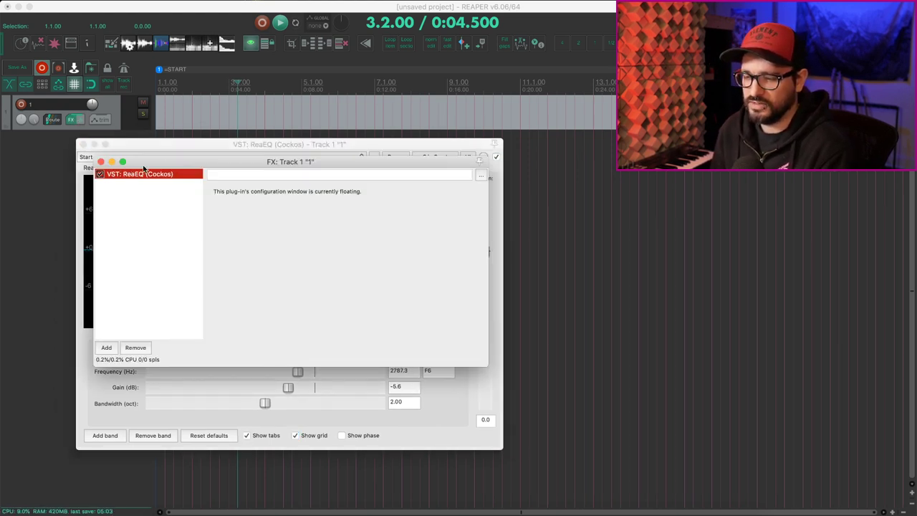
left_click_drag(143, 168, 239, 91)
left_click(131, 145)
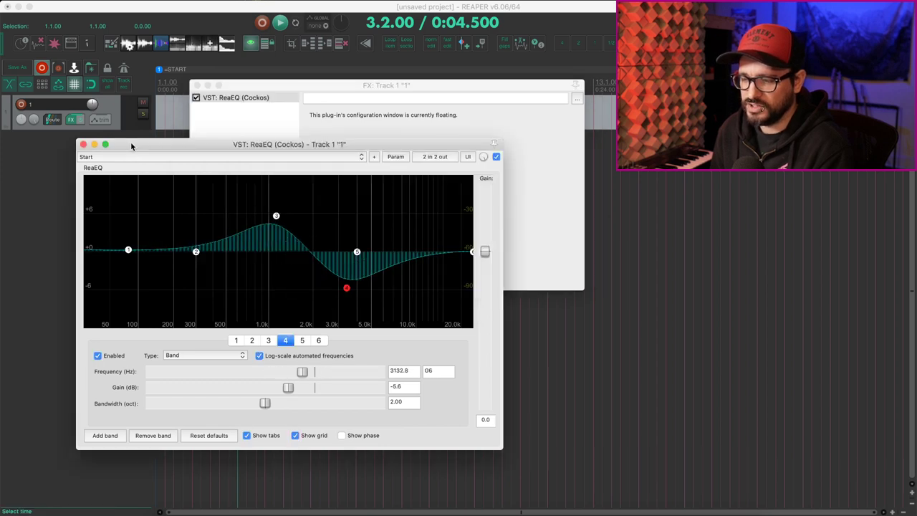
key("Escape")
left_click_drag(349, 88, 328, 111)
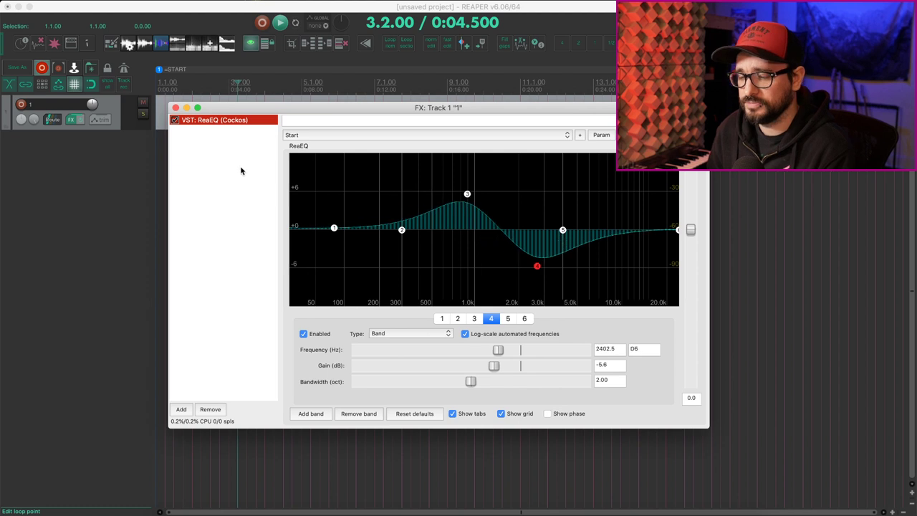
right_click(224, 143)
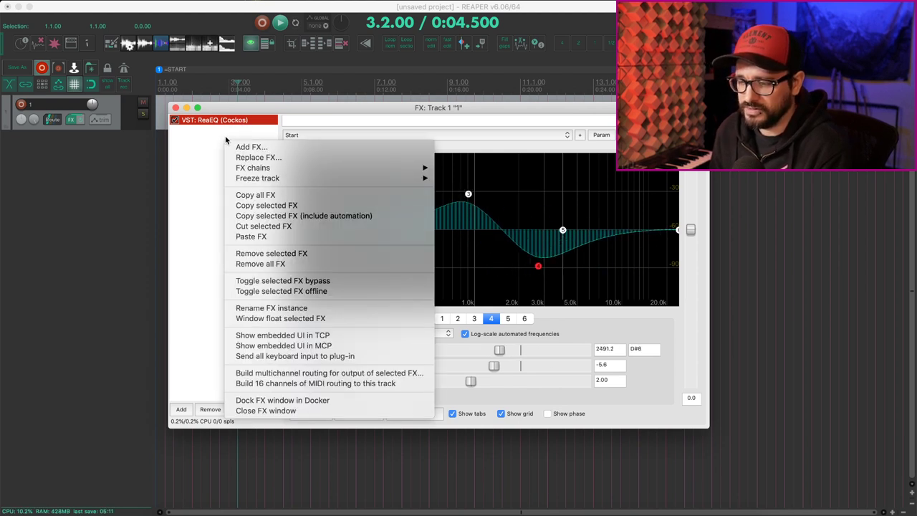
mouse_move(263, 169)
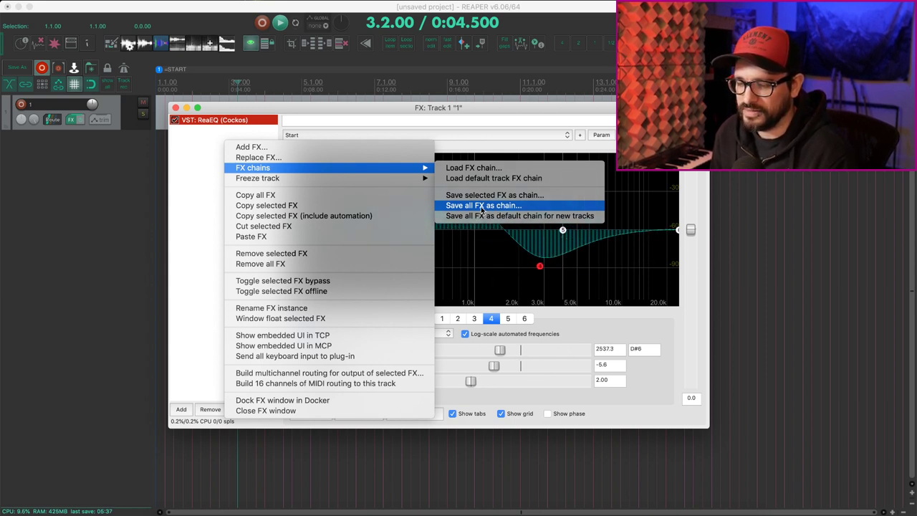
left_click(482, 206)
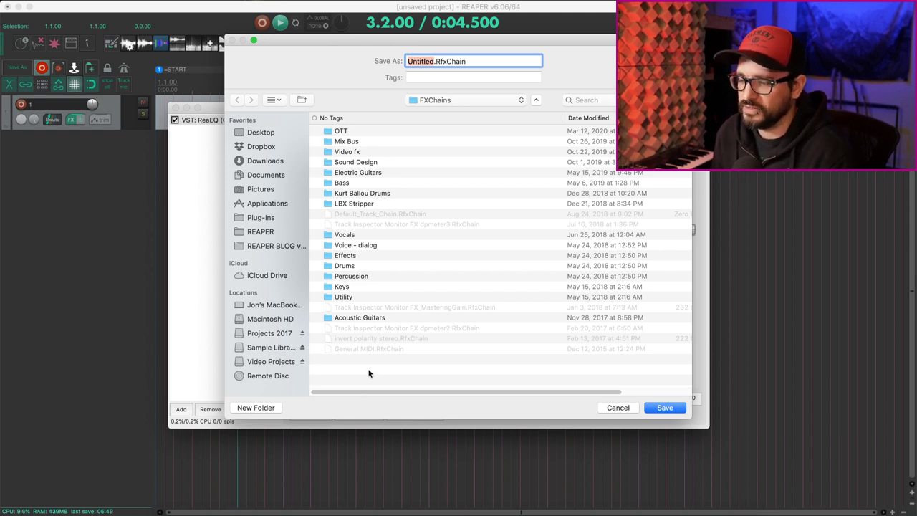
- Create an EQ folder in FXChains and save the chain there as 'Moving midband'
key("super+shift+n")
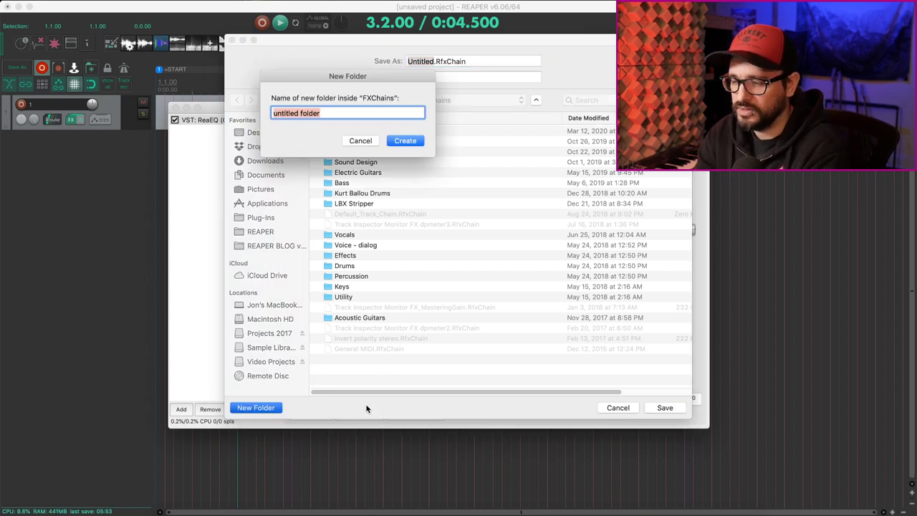
type("EQ")
key("Return")
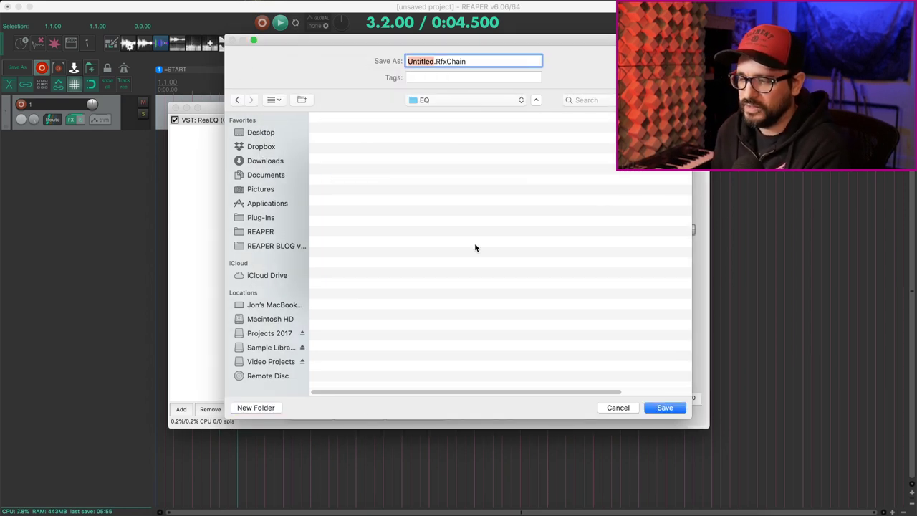
type("Moving midban")
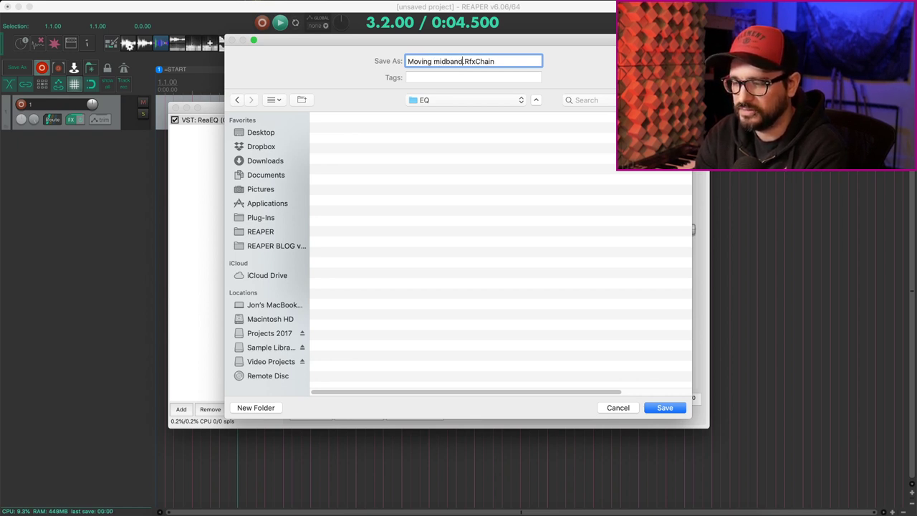
key("Return")
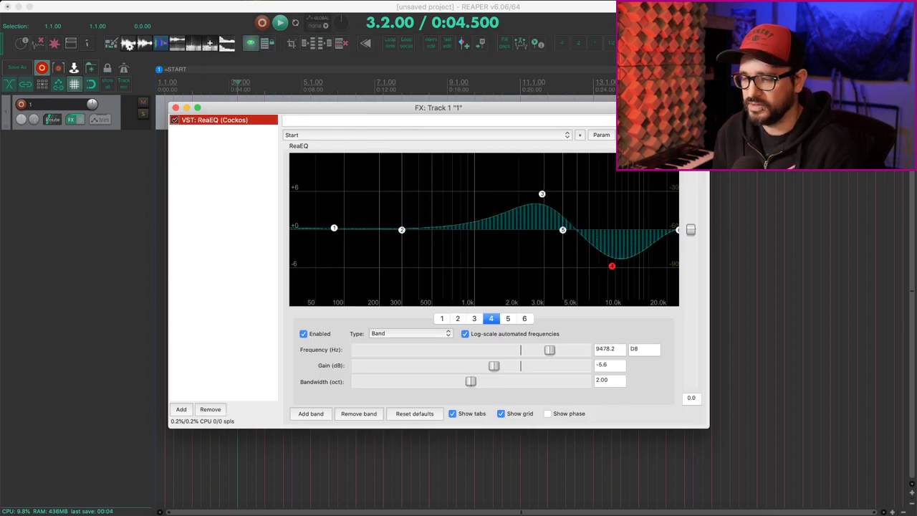
- Remove ReaEQ from track 1 and open the Add FX browser as a floating window
left_click(218, 409)
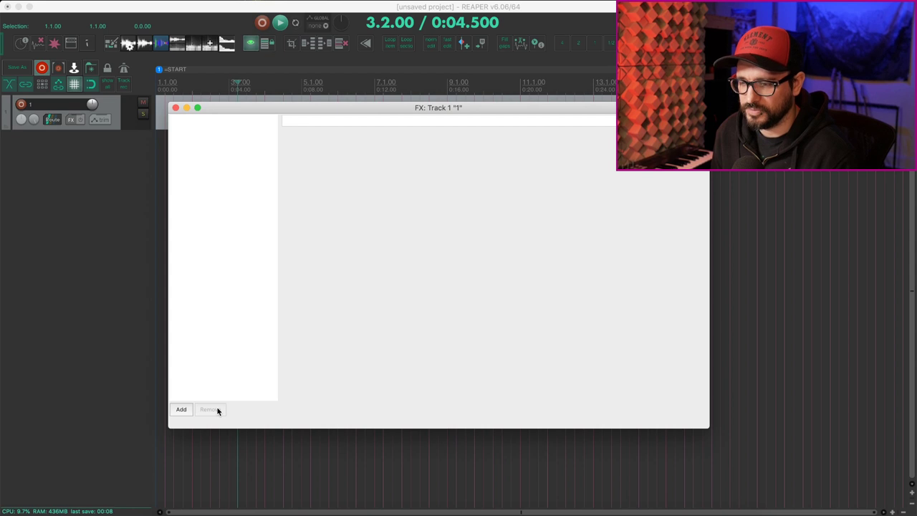
left_click(182, 409)
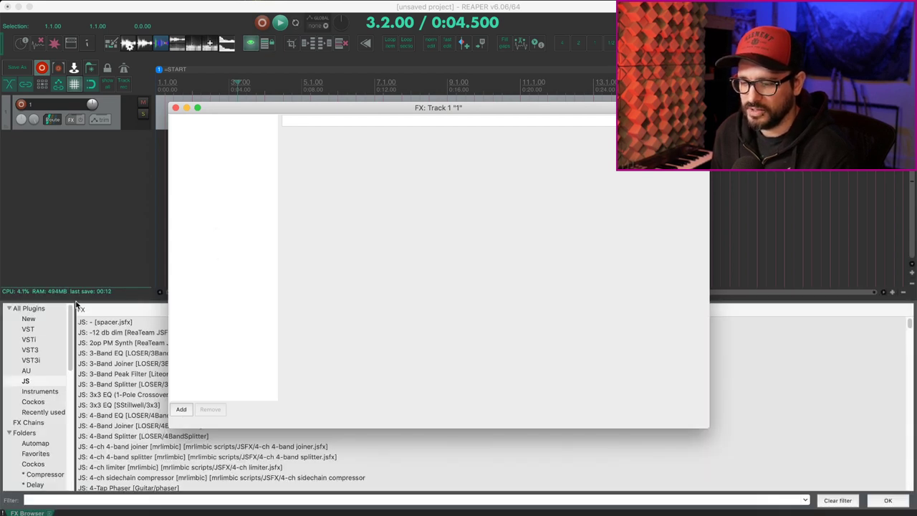
right_click(23, 473)
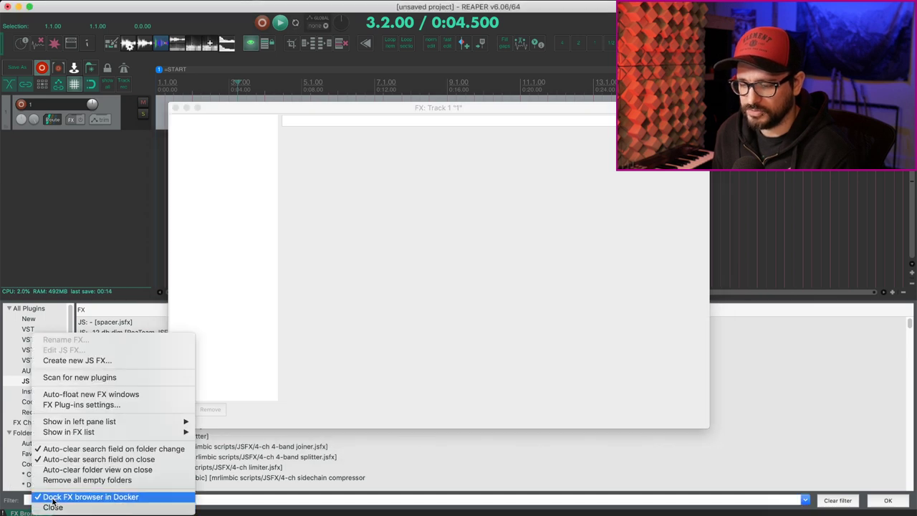
left_click(53, 506)
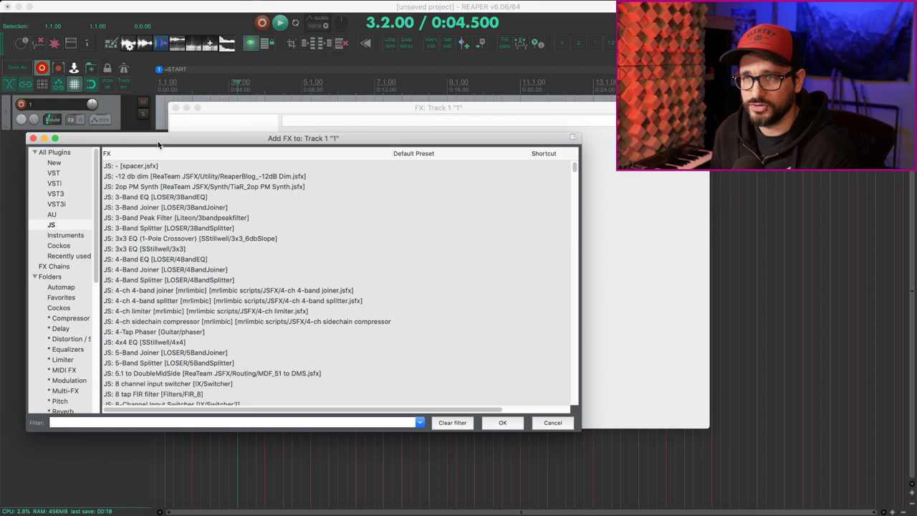
left_click_drag(159, 145, 186, 146)
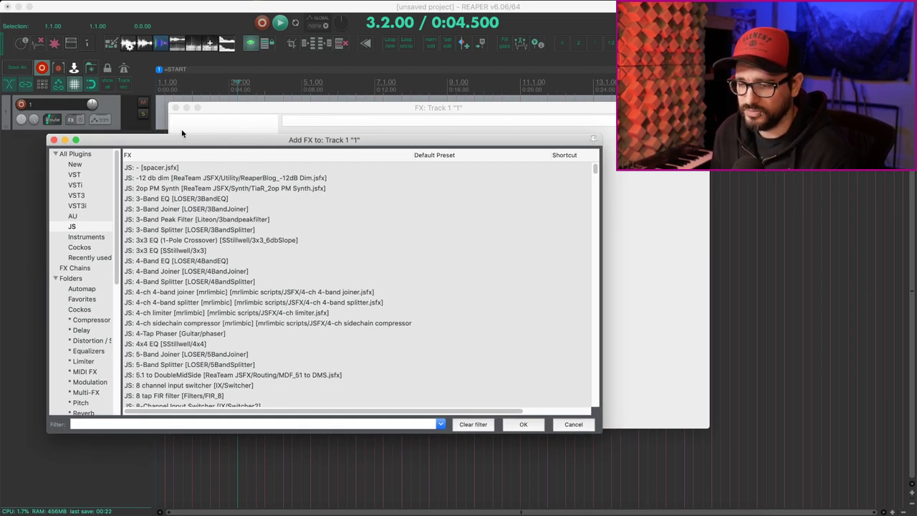
- Load the saved EQ/Moving midband FX chain onto track 1, found by filtering FX Chains for 'eq'
left_click(75, 268)
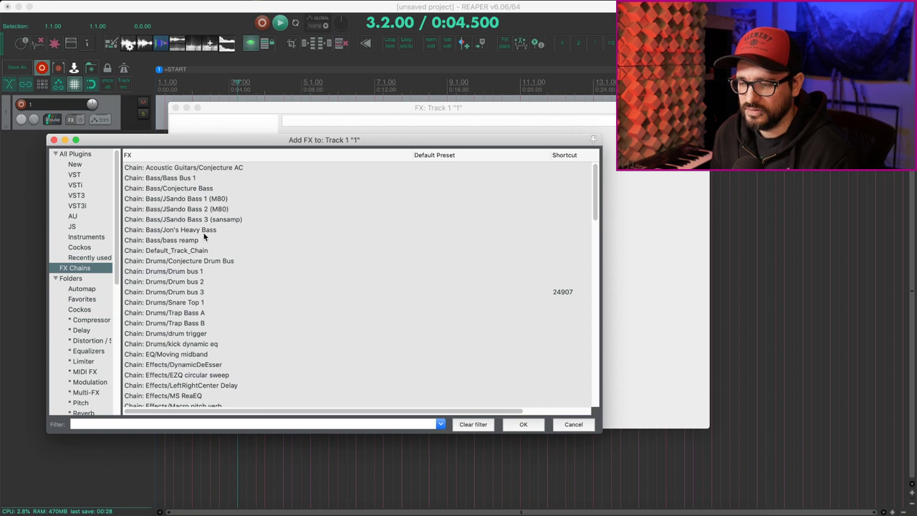
left_click(156, 423)
type("eq")
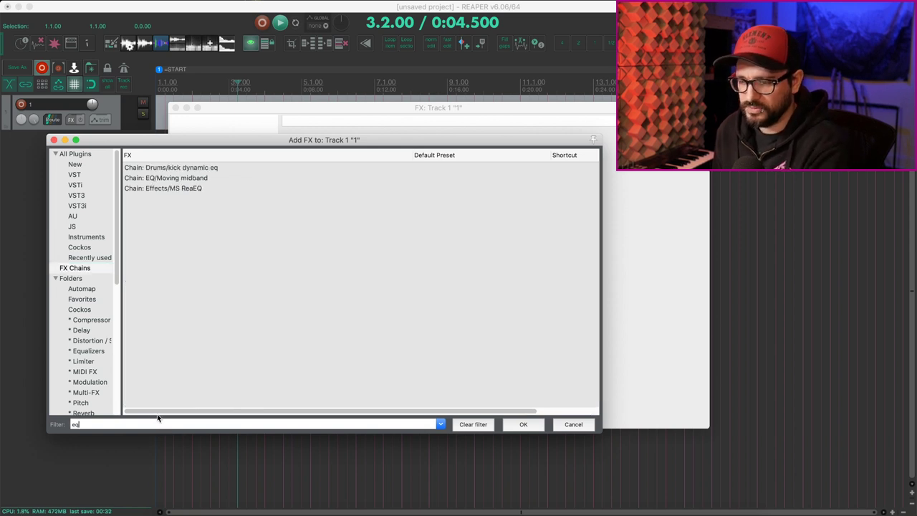
key("Down")
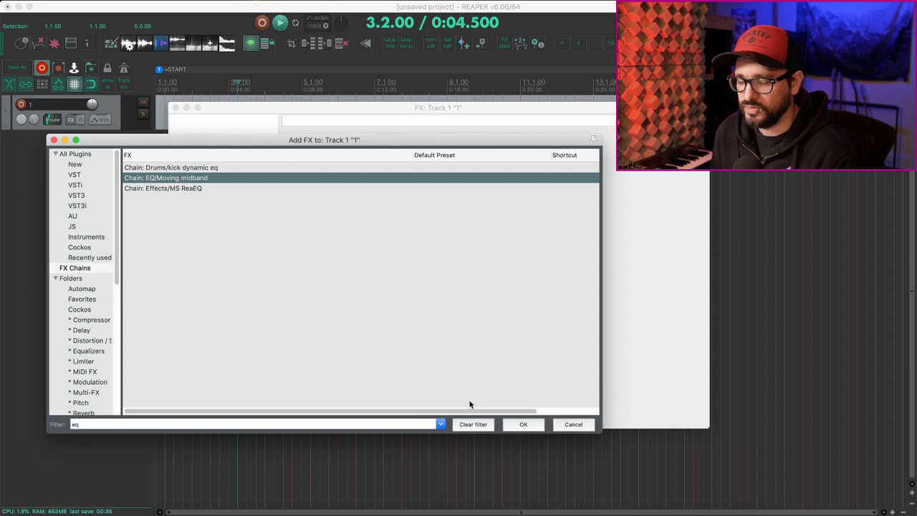
left_click(522, 424)
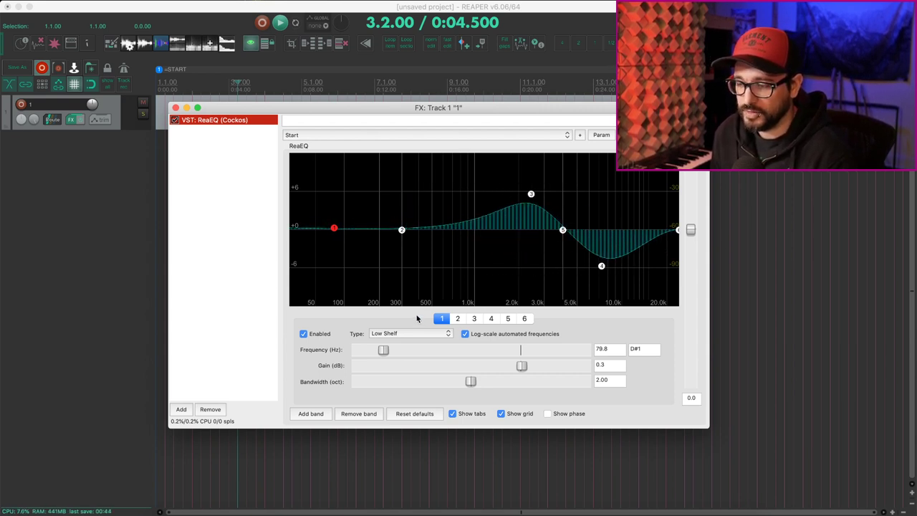
left_click(222, 242)
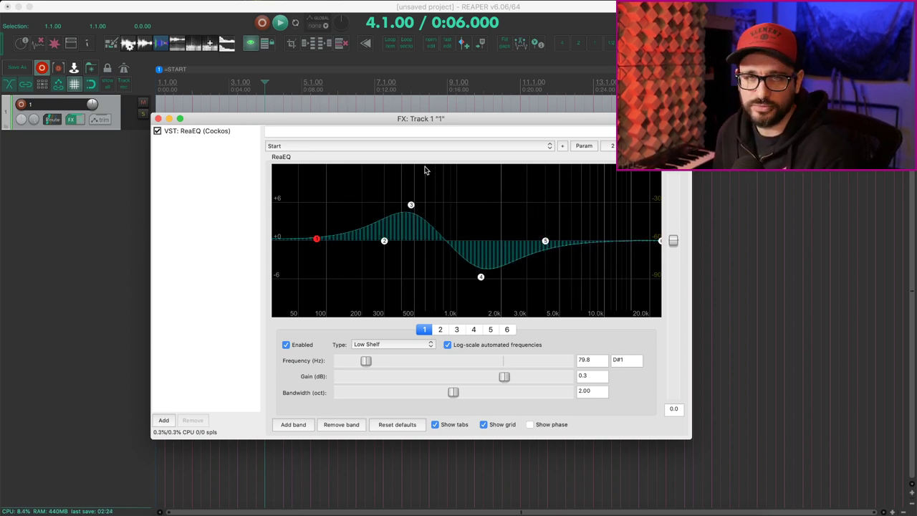
- Add ReaComp from the Cockos plugins with the stock distorted electric guitar preset
left_click(164, 420)
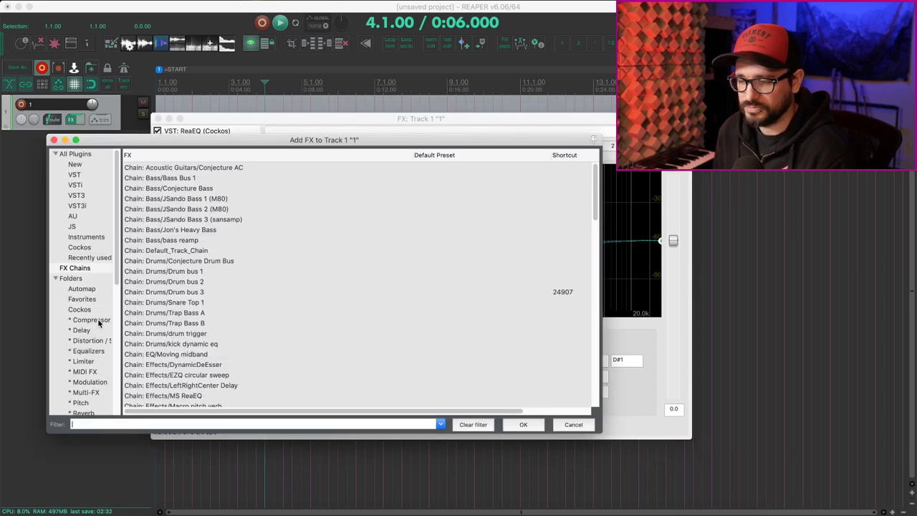
left_click(80, 309)
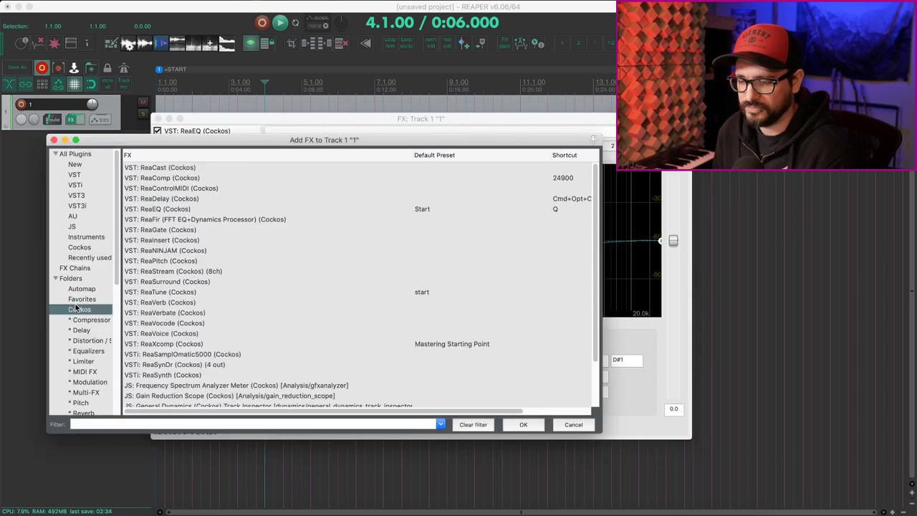
left_click_drag(120, 140, 250, 212)
double_click(214, 250)
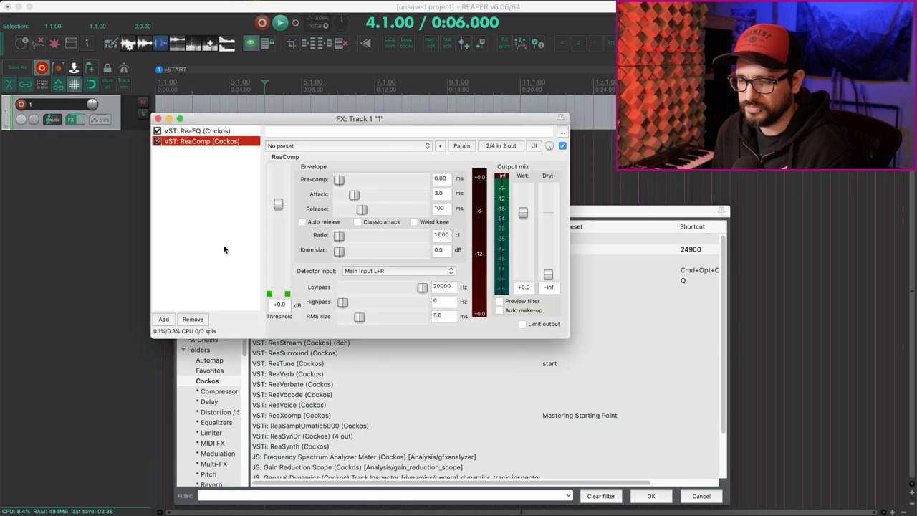
left_click(323, 147)
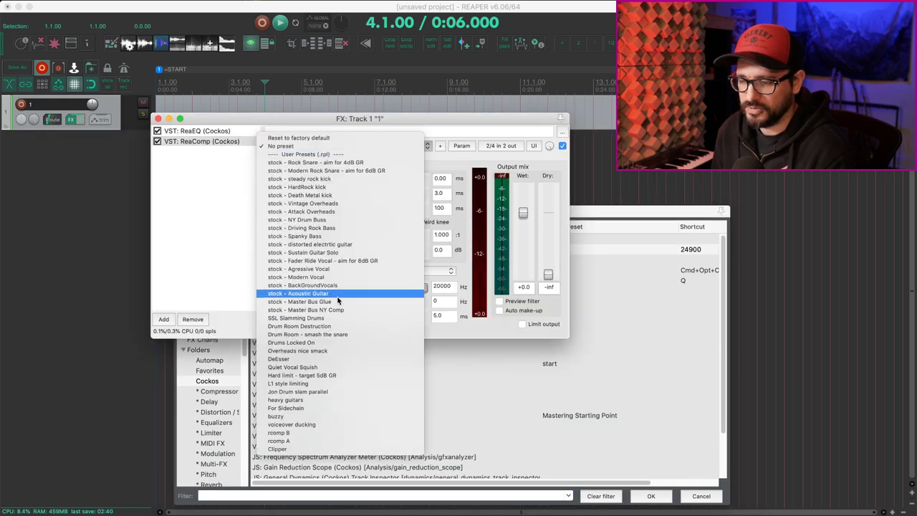
left_click(315, 244)
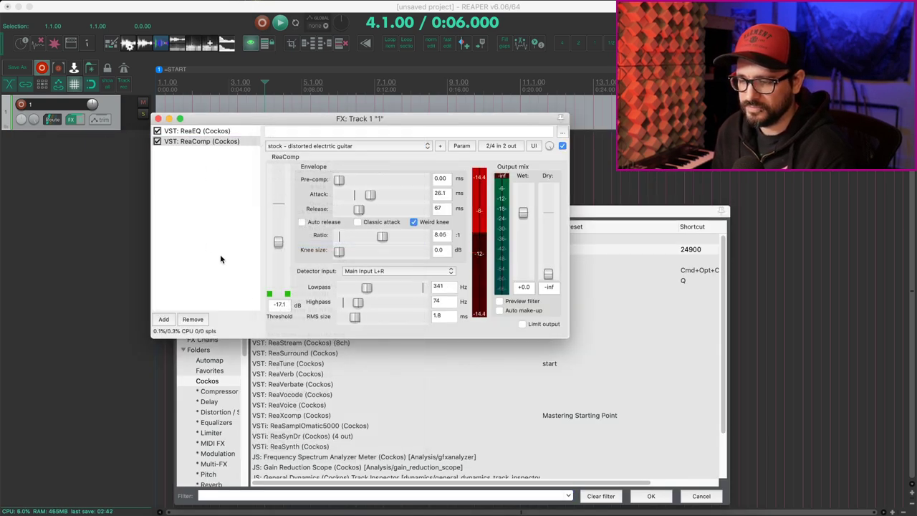
- Add ReaDelay after ReaComp and load its $ widener L preset
left_click(164, 319)
left_click(290, 271)
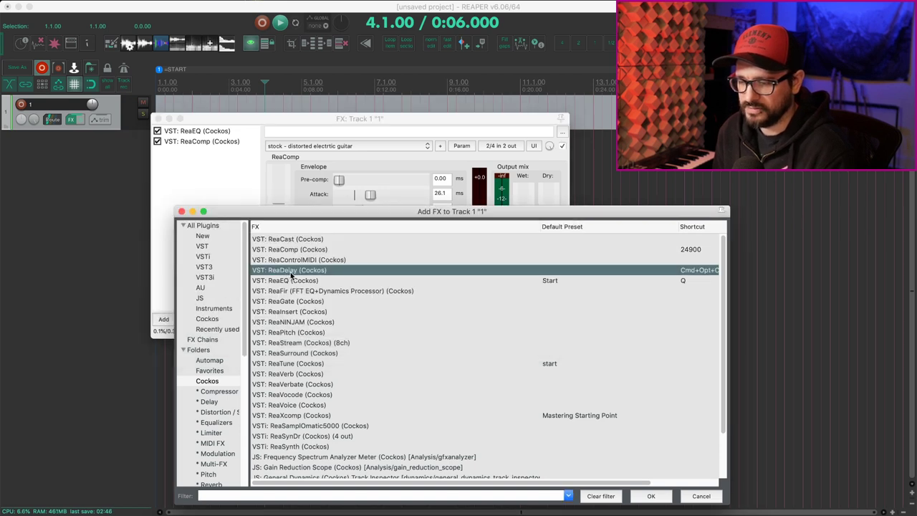
double_click(279, 270)
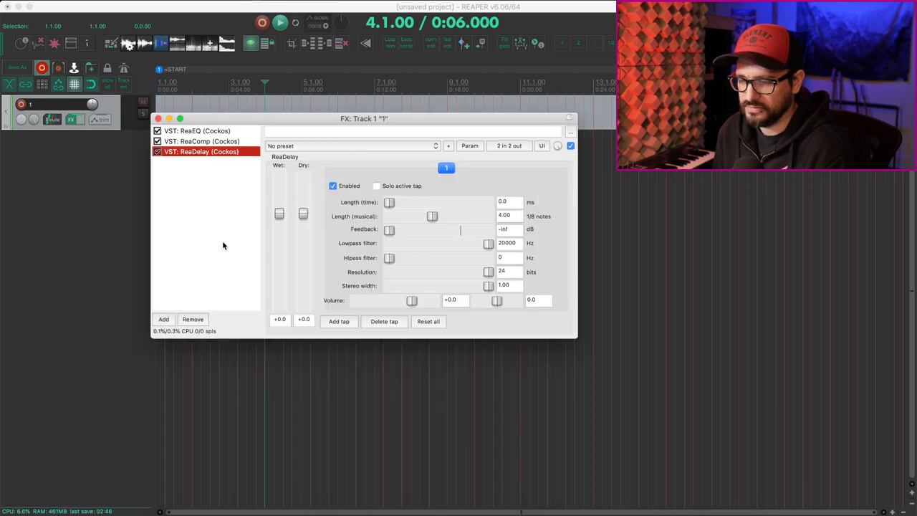
left_click(313, 146)
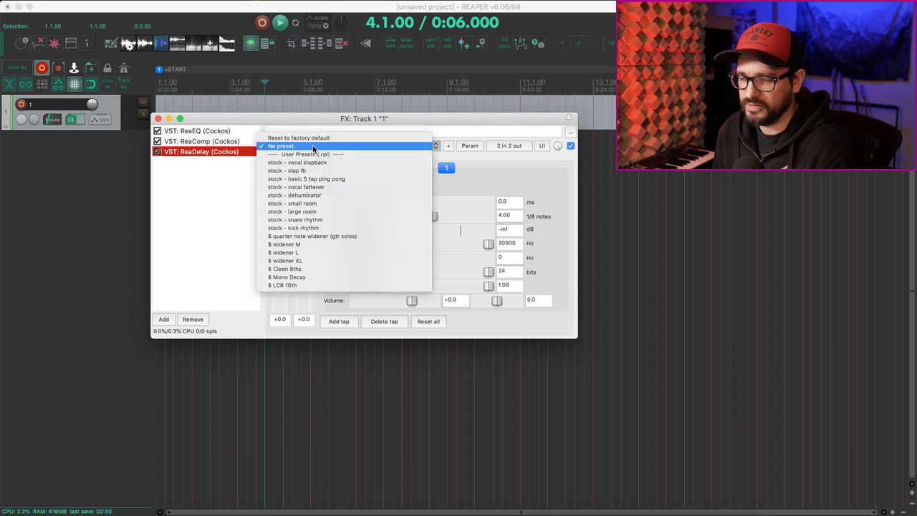
left_click(305, 252)
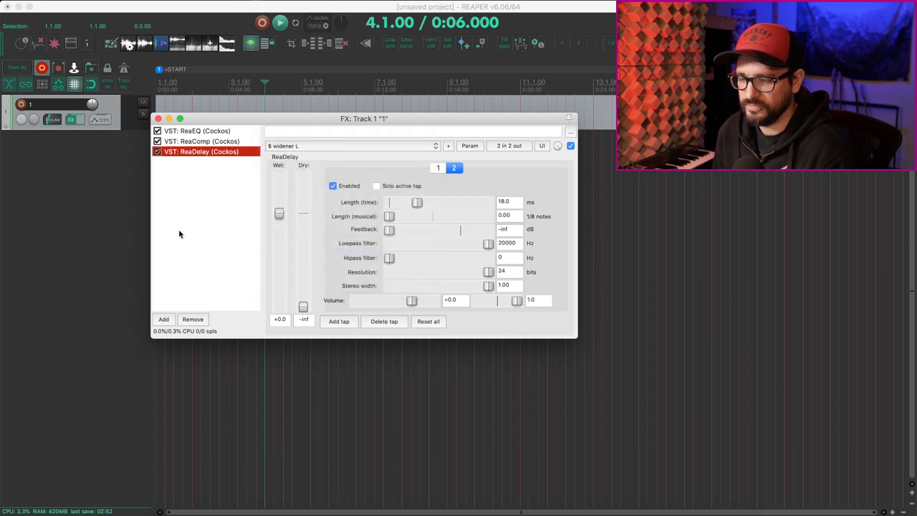
right_click(188, 195)
- Save all three effects over the existing Moving midband FX chain, replacing the file
mouse_move(231, 224)
left_click(473, 262)
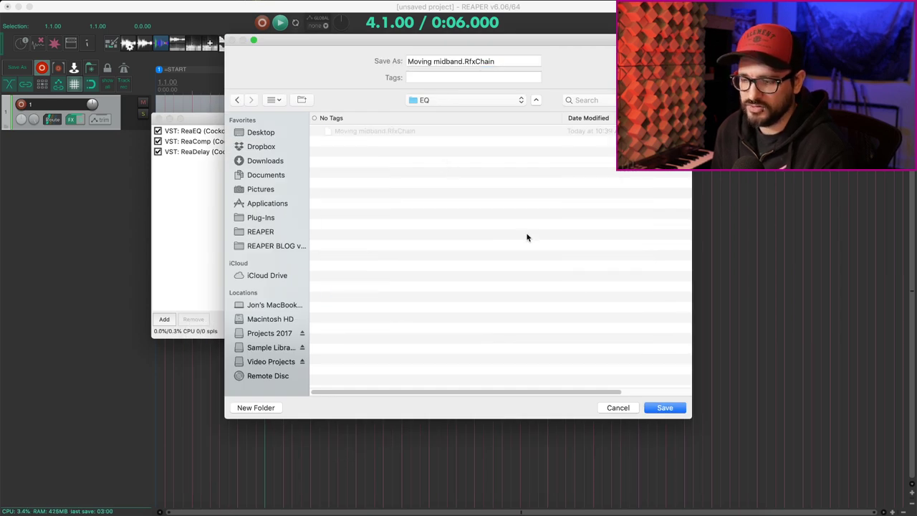
left_click(662, 408)
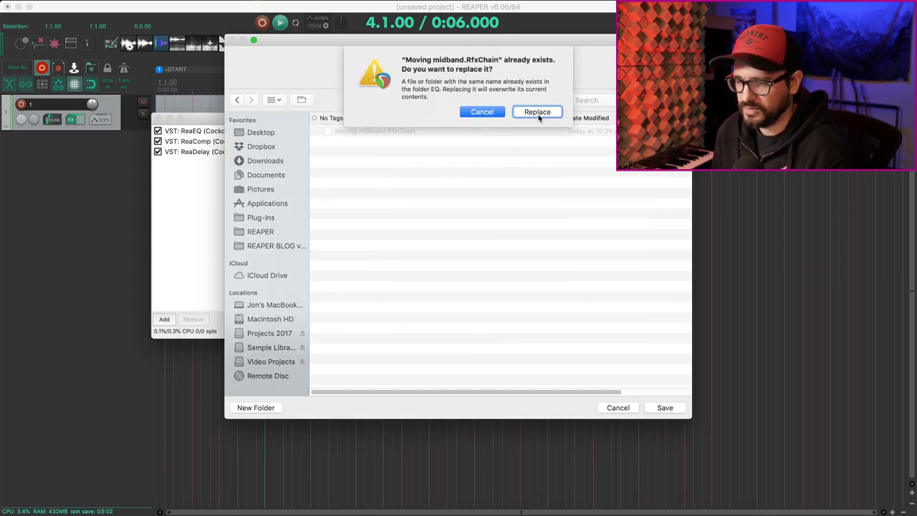
left_click(537, 112)
- Clear every effect from track 1 with the track's FX button
left_click_drag(203, 123, 230, 111)
left_click(111, 108)
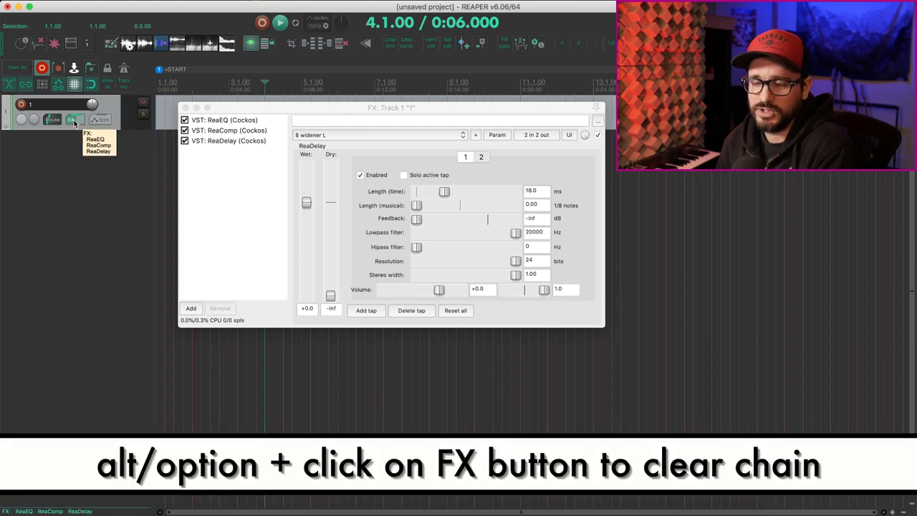
left_click(74, 120, "alt")
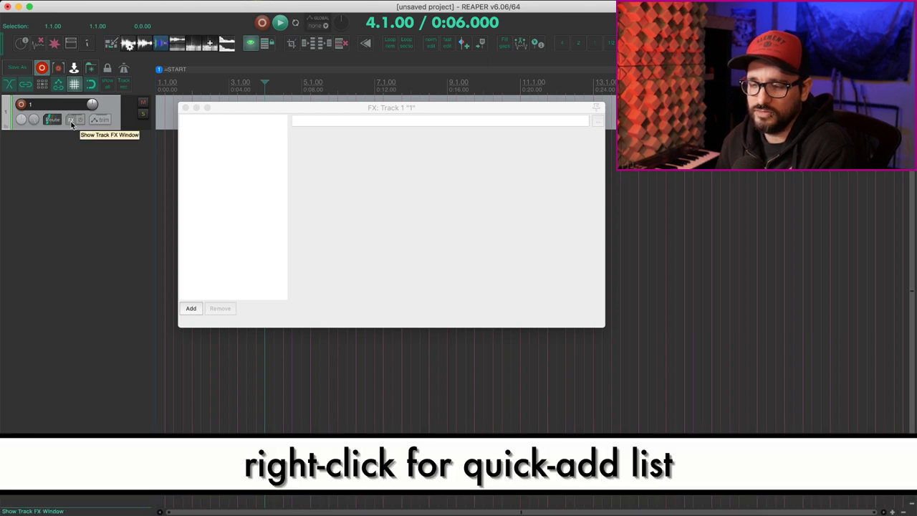
- Load FX Chains > EQ > Moving midband from the FX button to restore ReaEQ, ReaComp and ReaDelay
right_click(72, 122)
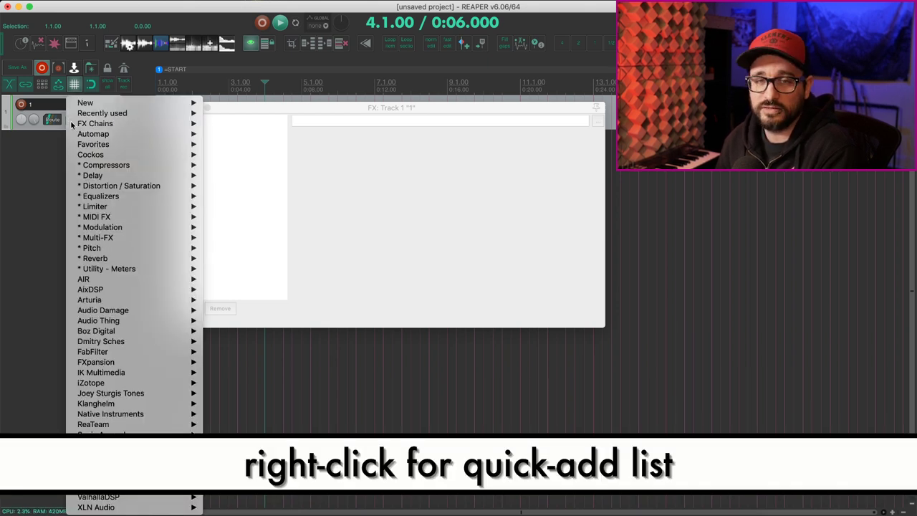
mouse_move(72, 124)
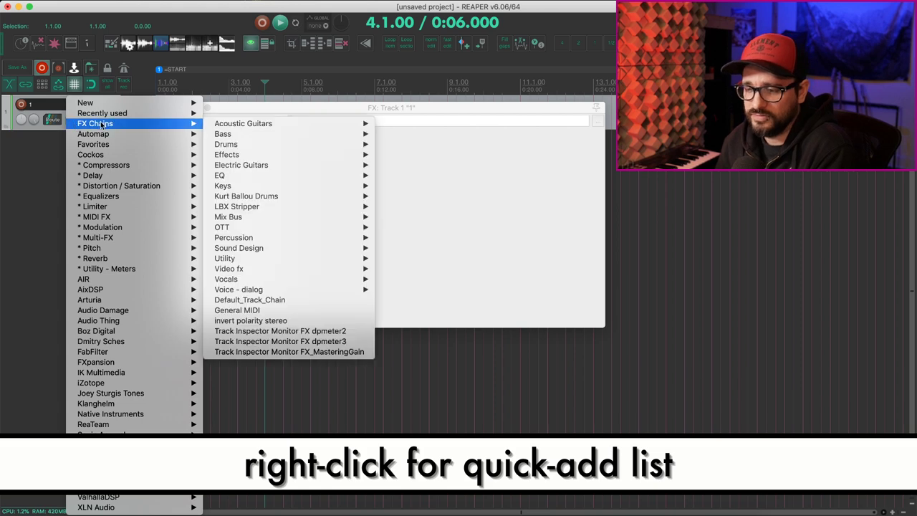
mouse_move(369, 176)
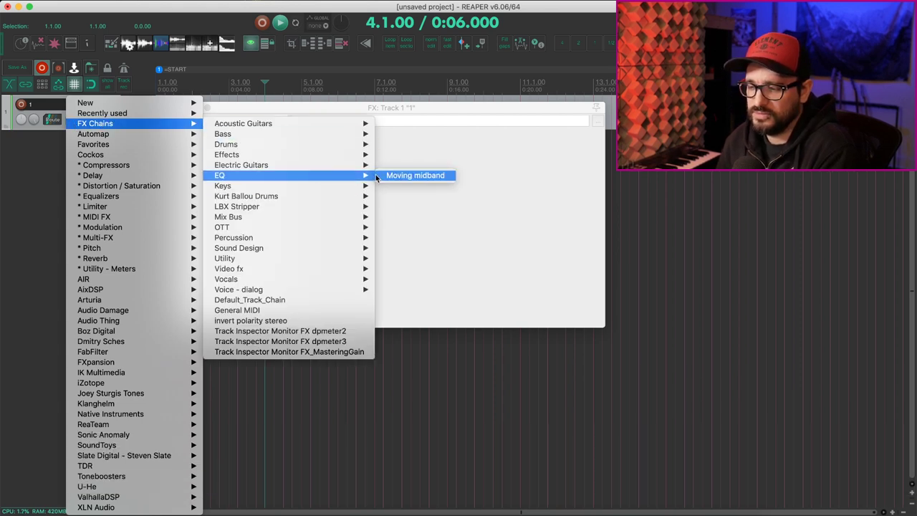
left_click(414, 176)
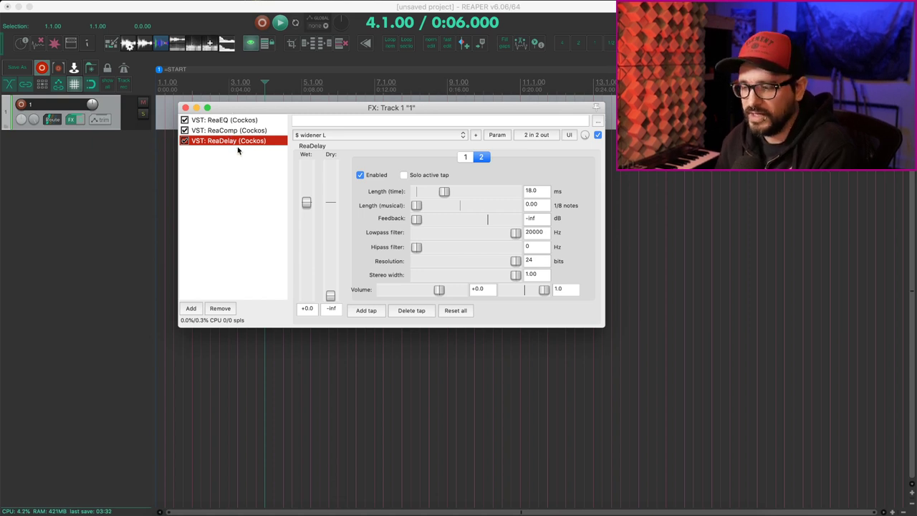
left_click(242, 132)
left_click(240, 120)
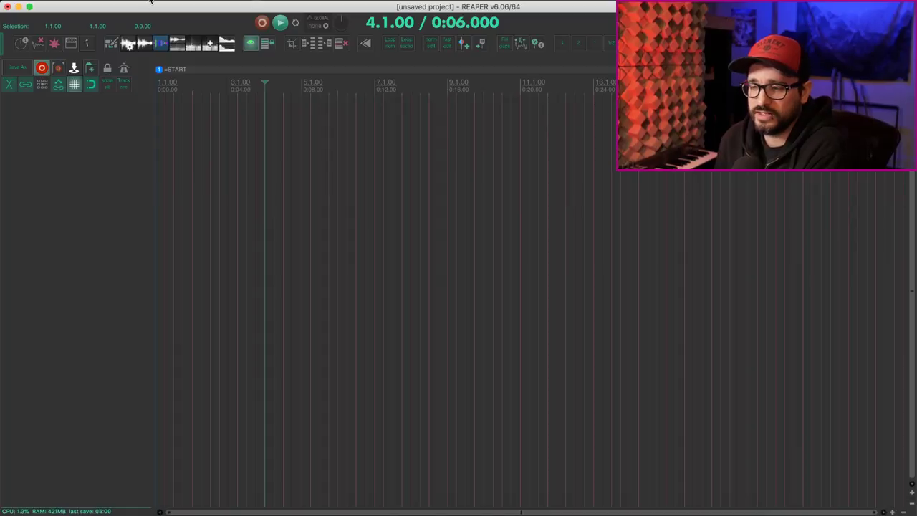
- Insert the 'Kontakt 6 - 16 instruments and 4 Aux' track template from the Instruments templates
left_click(150, 2)
mouse_move(154, 184)
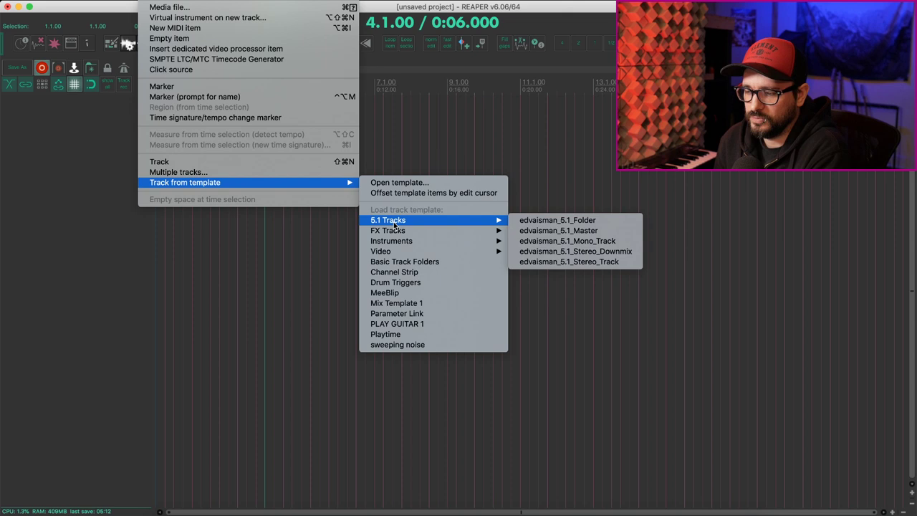
mouse_move(398, 252)
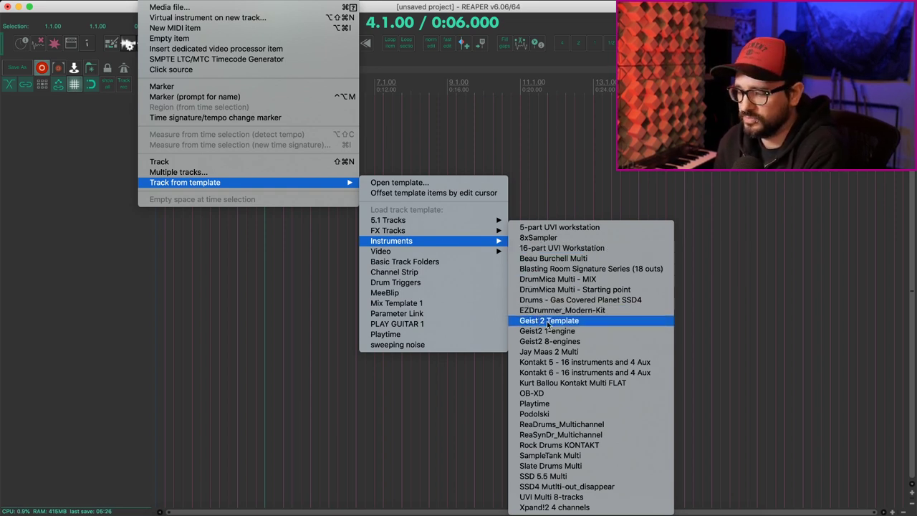
left_click(590, 372)
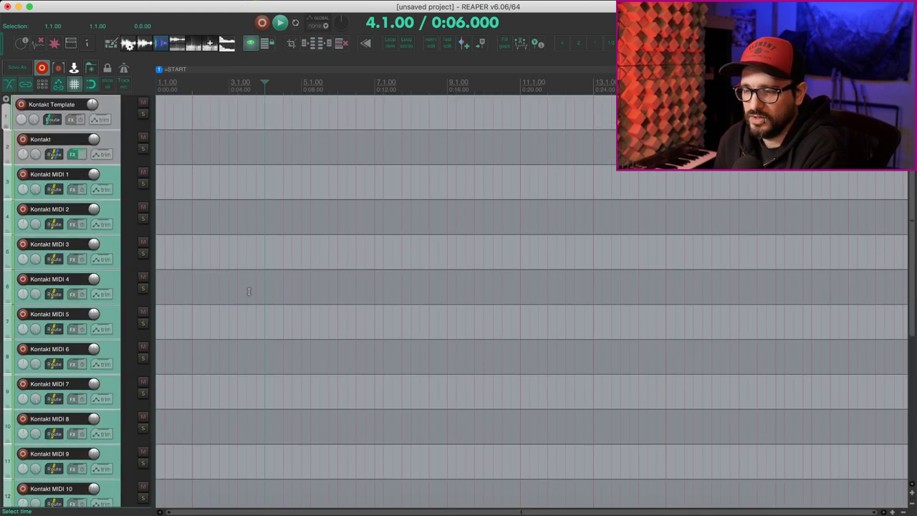
- Select the Kontakt and Kontakt MIDI 1 tracks and browse the Kt. st and aux strips in the mixer
left_click(115, 146)
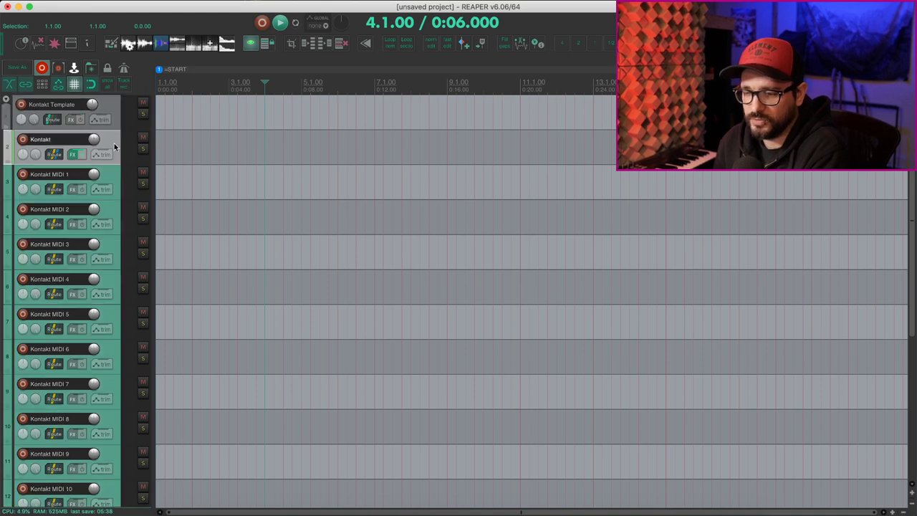
left_click(118, 181)
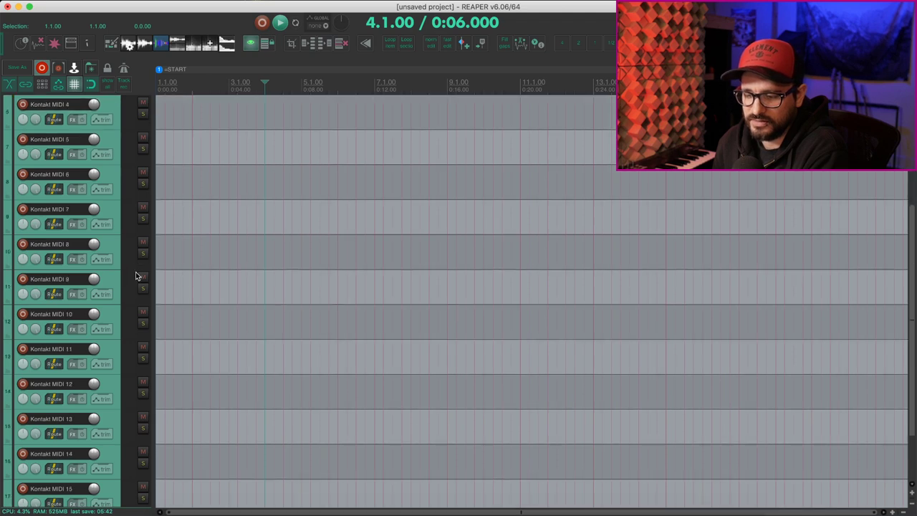
scroll(122, 386, "down", 5)
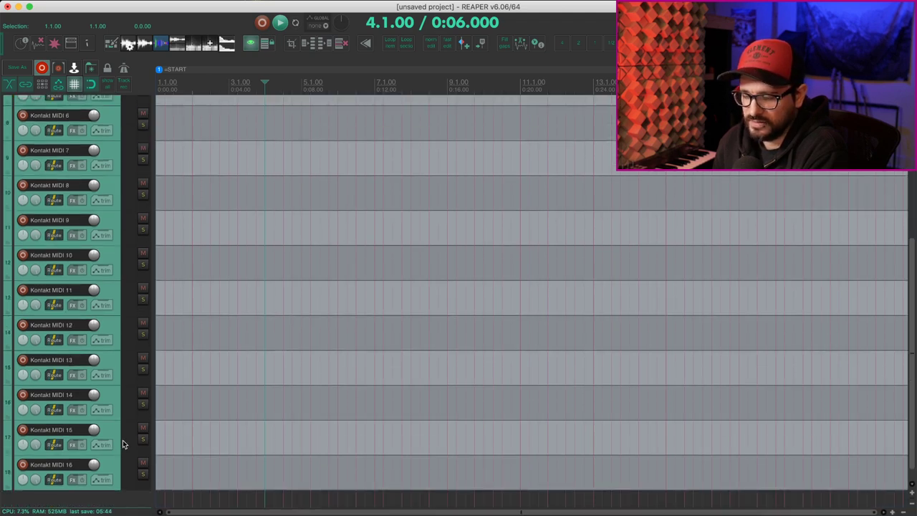
key("super+m")
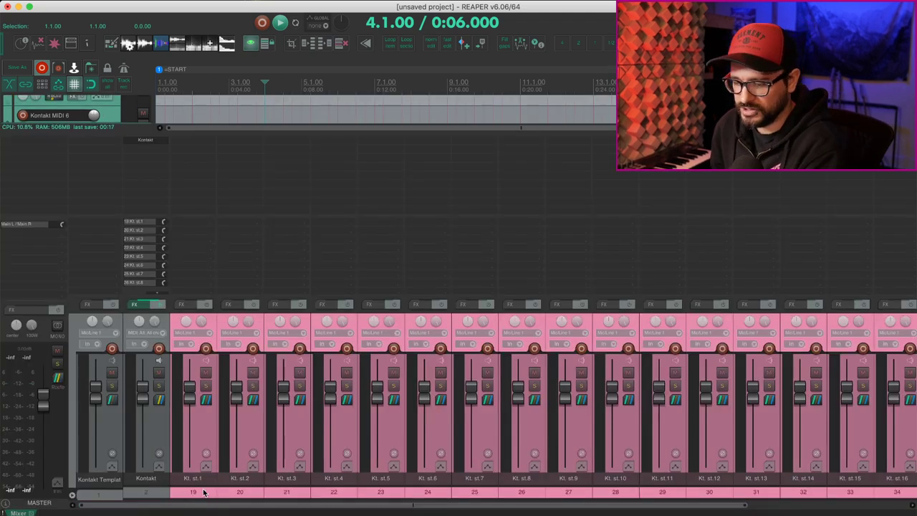
left_click_drag(228, 504, 669, 505)
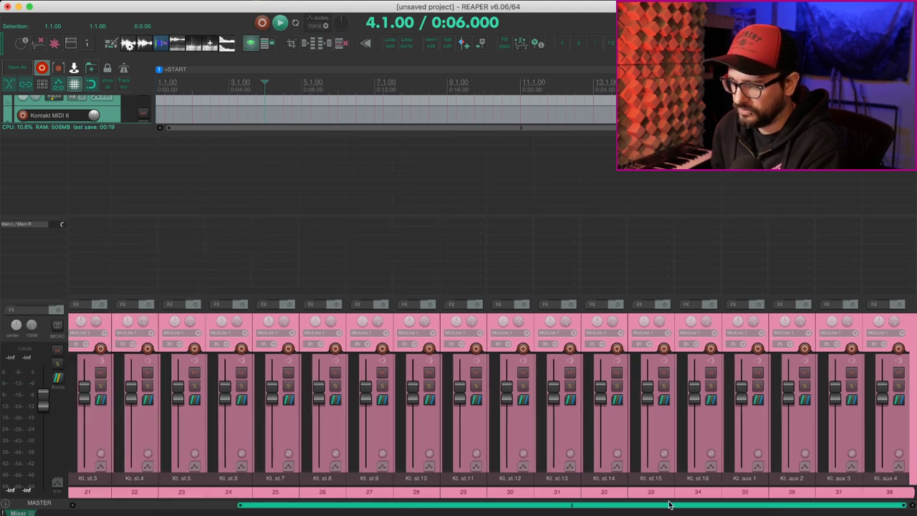
left_click(896, 497)
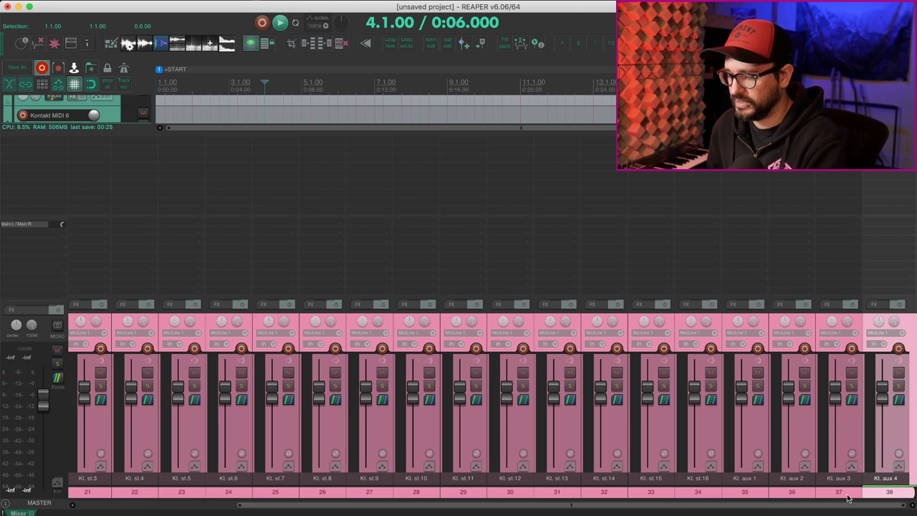
left_click_drag(845, 505, 550, 501)
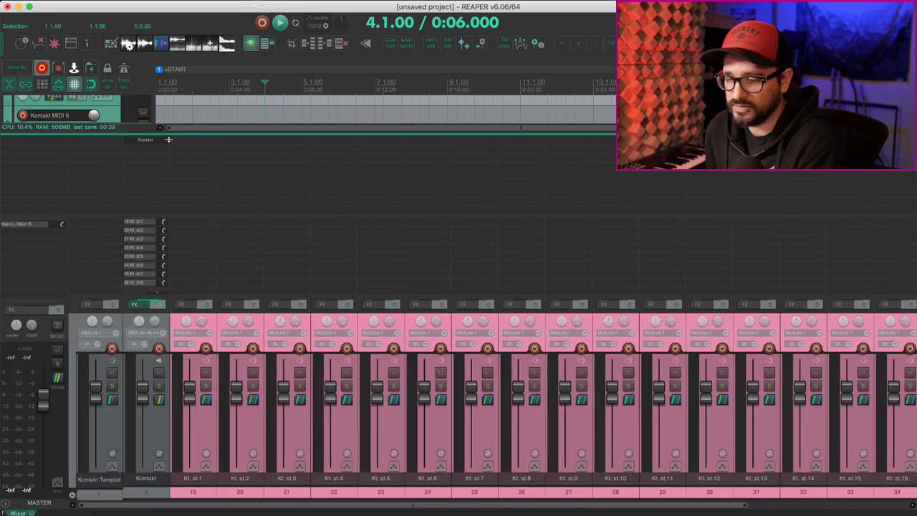
- Enlarge the track area above the mixer and adjust the Kontakt track's send list height
left_click_drag(169, 139, 168, 195)
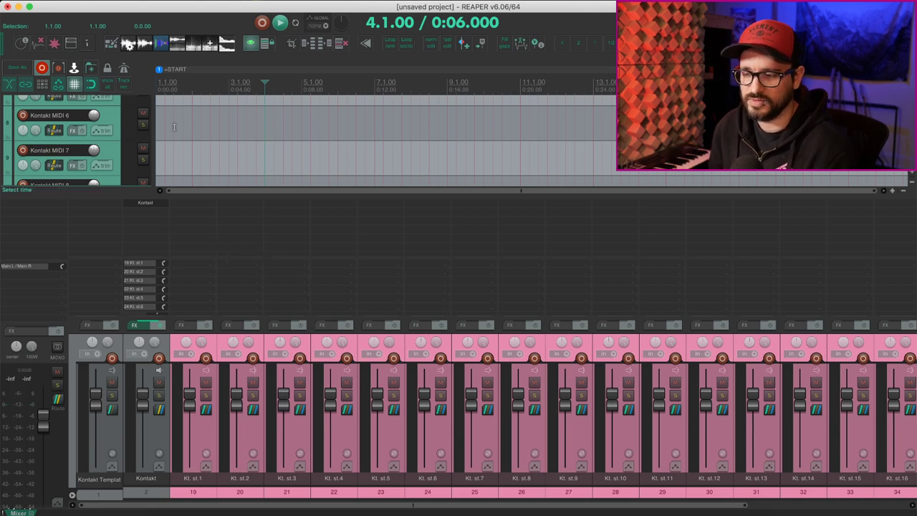
scroll(174, 129, "up", 5)
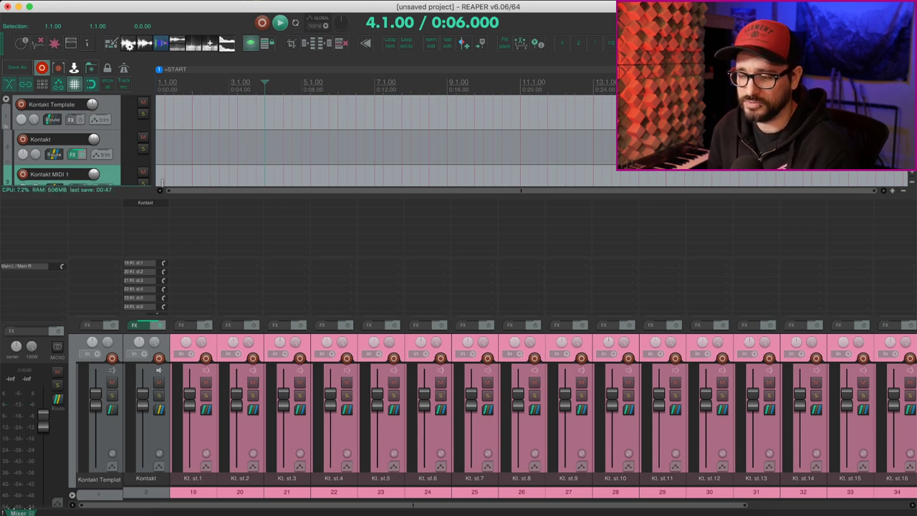
left_click_drag(151, 256, 152, 227)
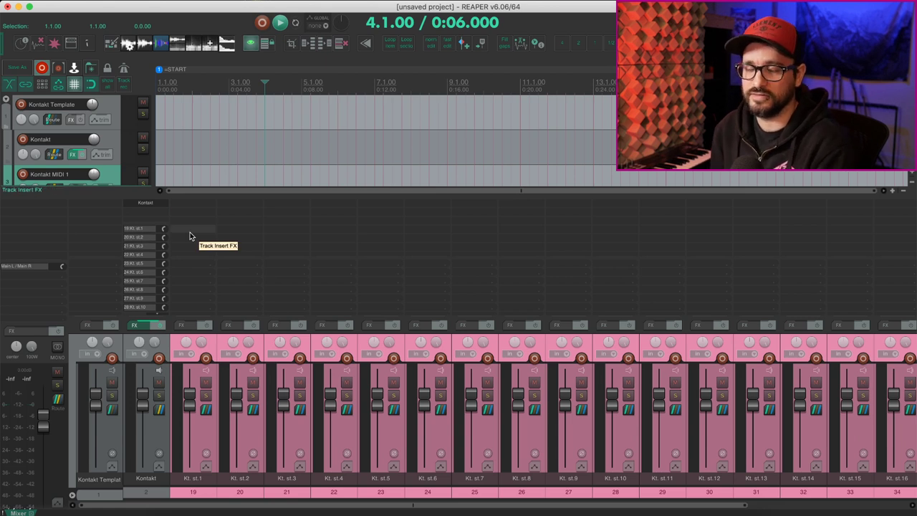
left_click_drag(151, 224, 146, 251)
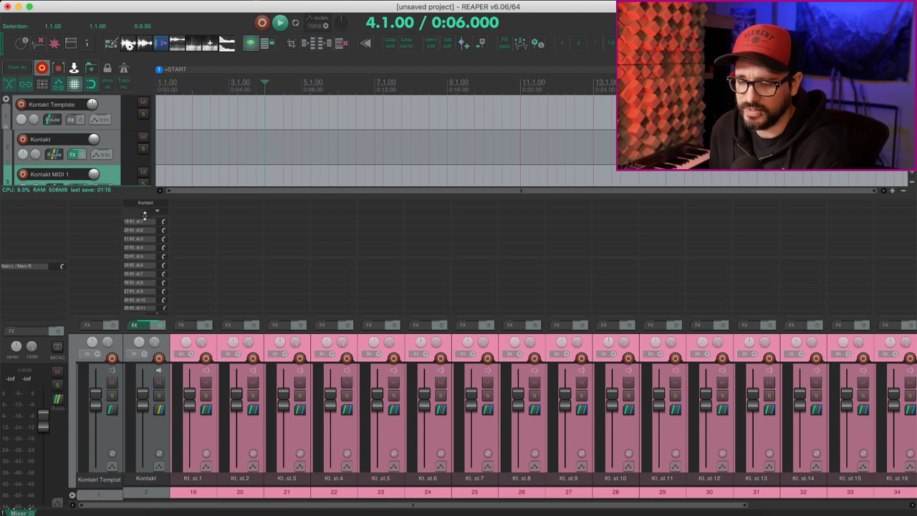
- Review Kontakt's routing: sends to Kt. st.1–16 and aux 1–4, receives from MIDI 1–16, then close it
left_click(159, 410)
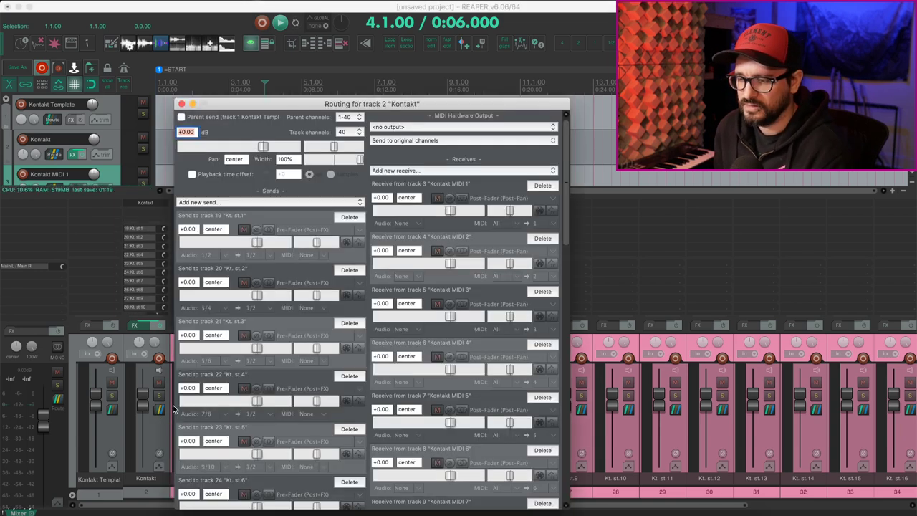
scroll(315, 147, "down", 5)
left_click_drag(311, 106, 240, 24)
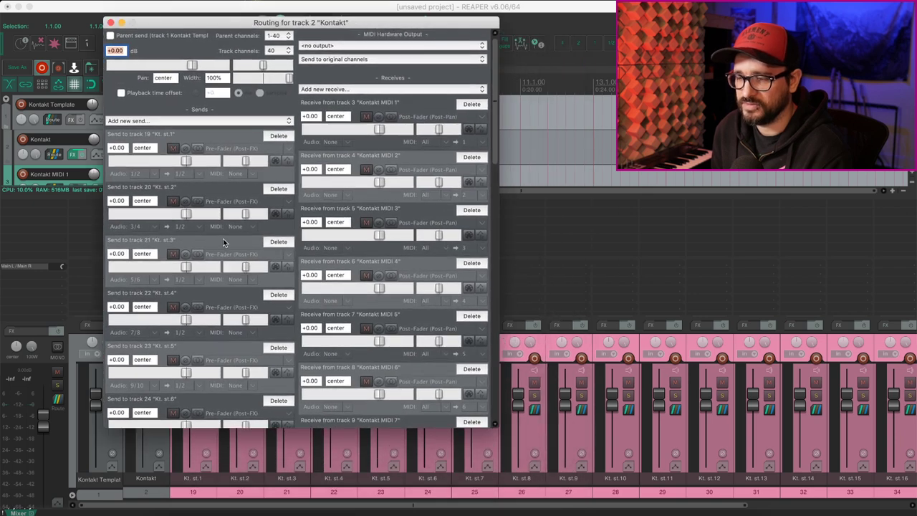
scroll(224, 242, "down", 15)
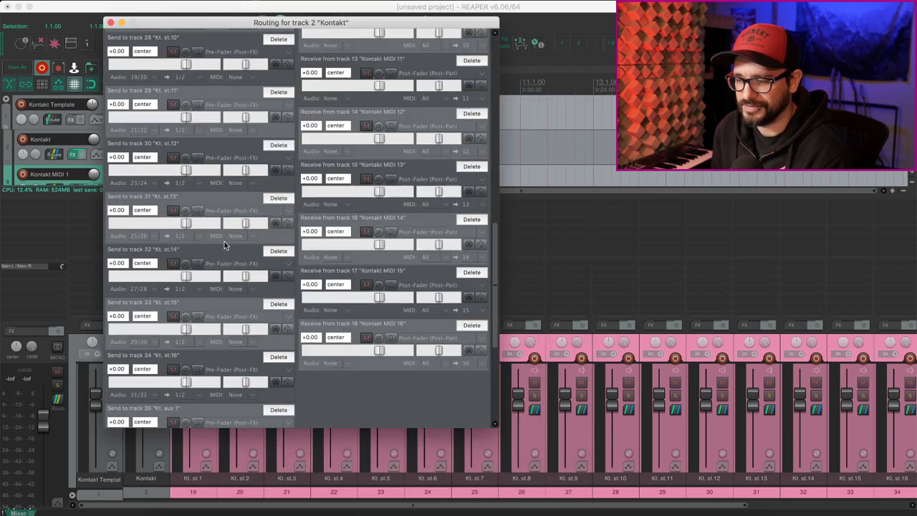
scroll(224, 241, "down", 3)
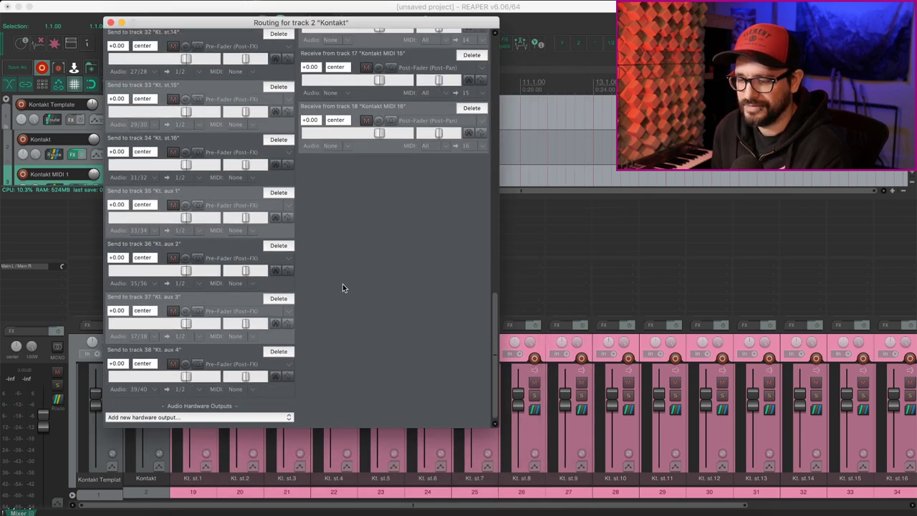
scroll(342, 284, "up", 3)
scroll(340, 283, "up", 5)
scroll(338, 282, "down", 1)
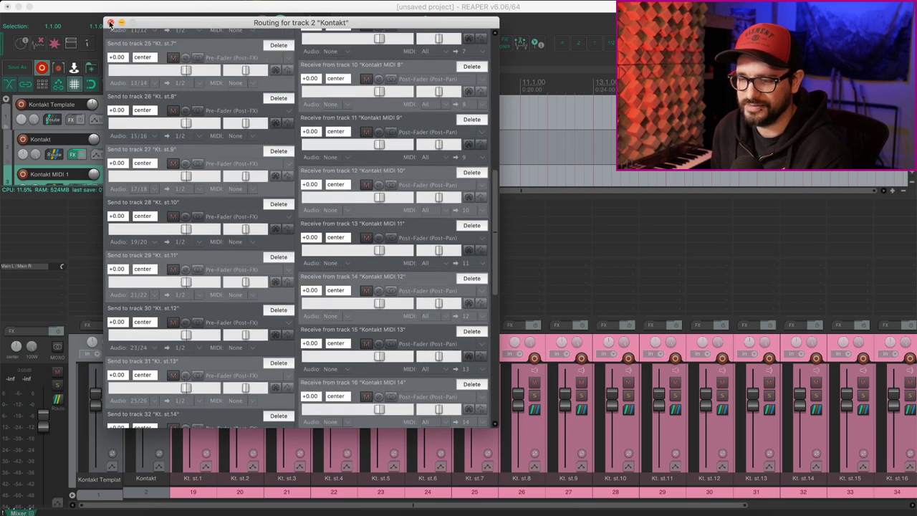
left_click(111, 23)
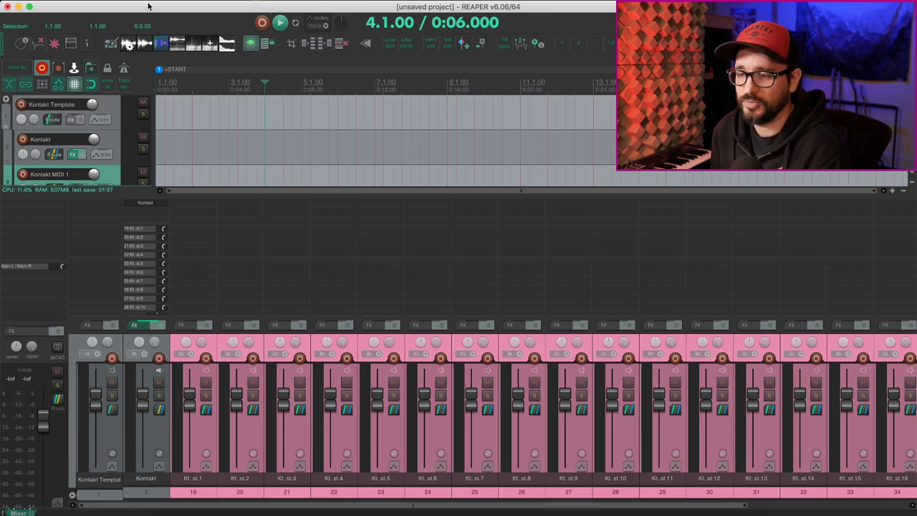
- Show the Track Manager in place of the mixer and scroll through all 38 template tracks
left_click(126, 4)
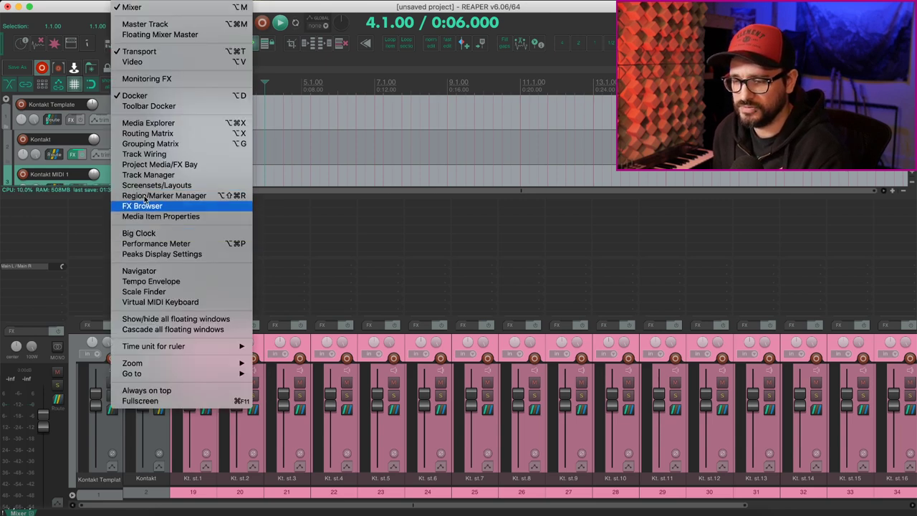
left_click(150, 175)
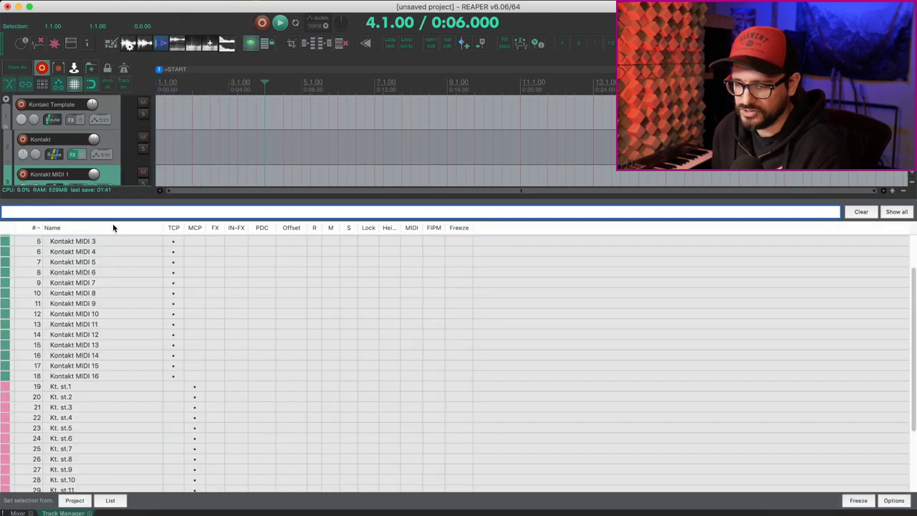
scroll(269, 335, "down", 1)
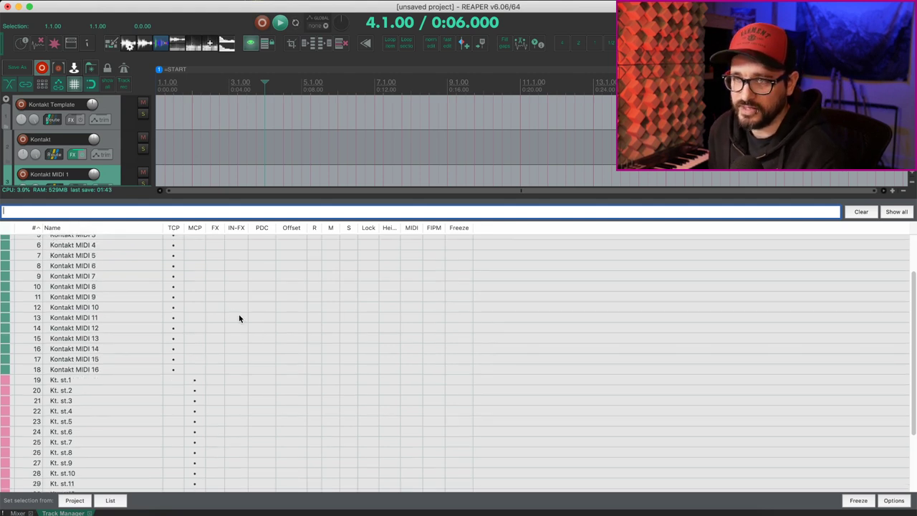
scroll(175, 286, "up", 3)
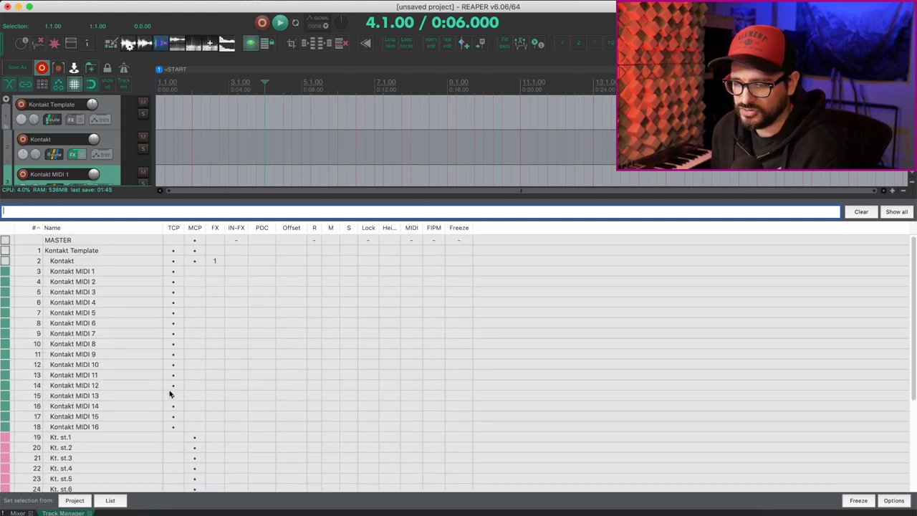
scroll(225, 248, "down", 3)
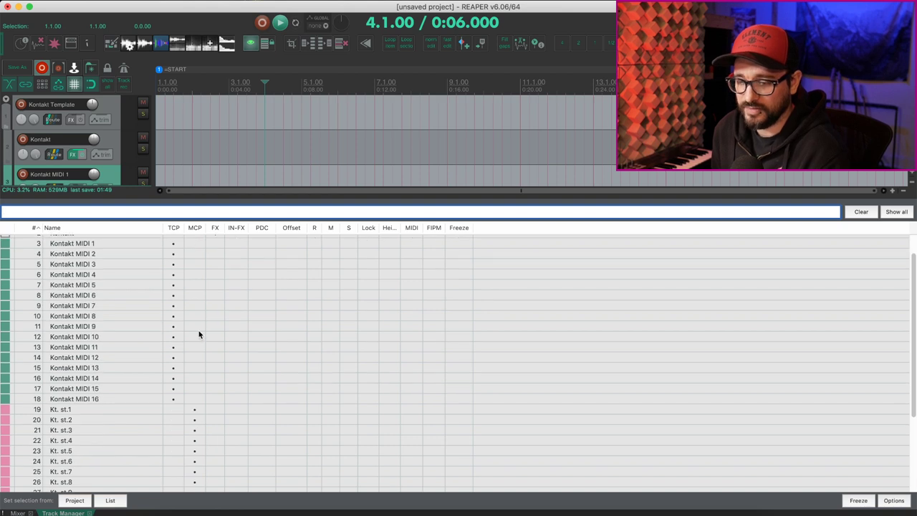
scroll(199, 334, "down", 7)
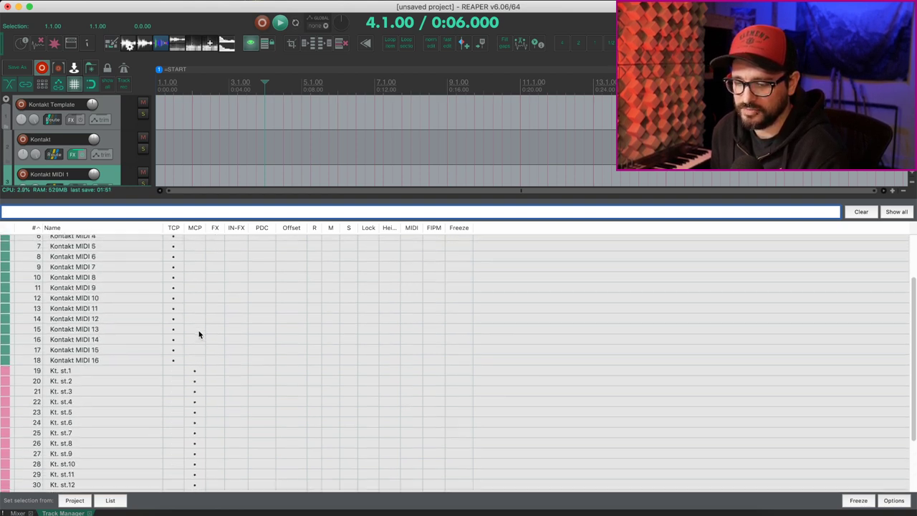
scroll(199, 334, "down", 4)
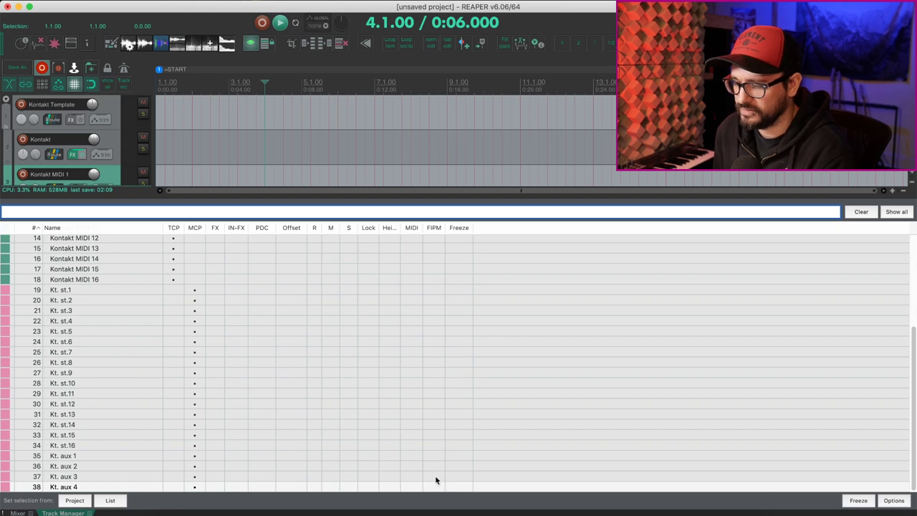
- Close the Track Manager and mixer so the Kontakt tracks fill the arrange view, and select all tracks
key("ctrl+shift+m")
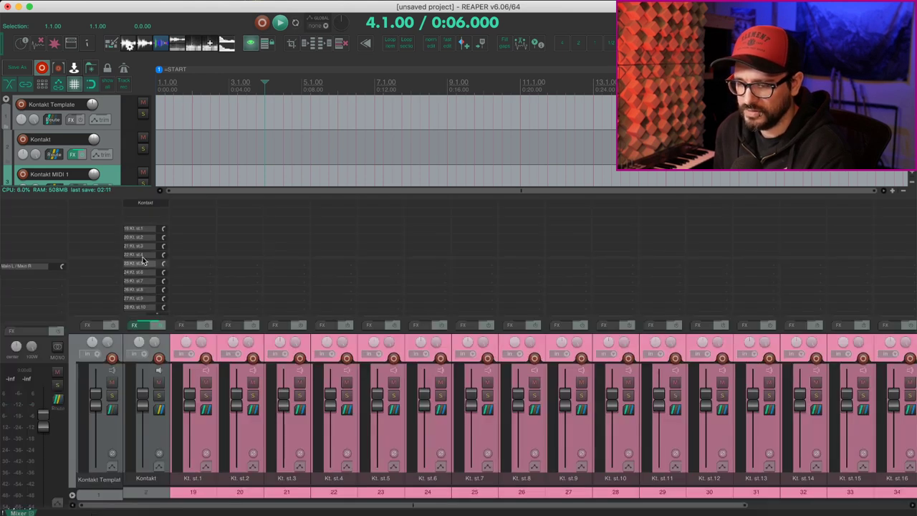
left_click_drag(149, 192, 152, 238)
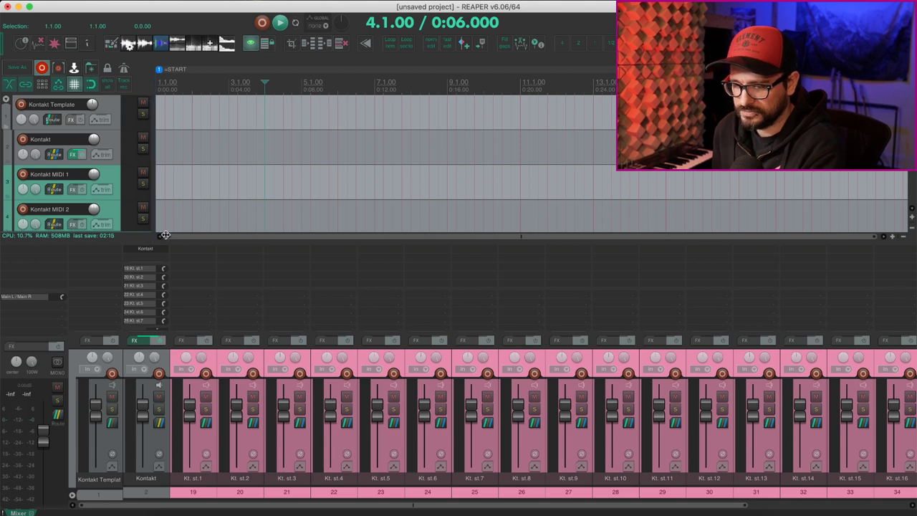
key("ctrl+m")
left_click(115, 115)
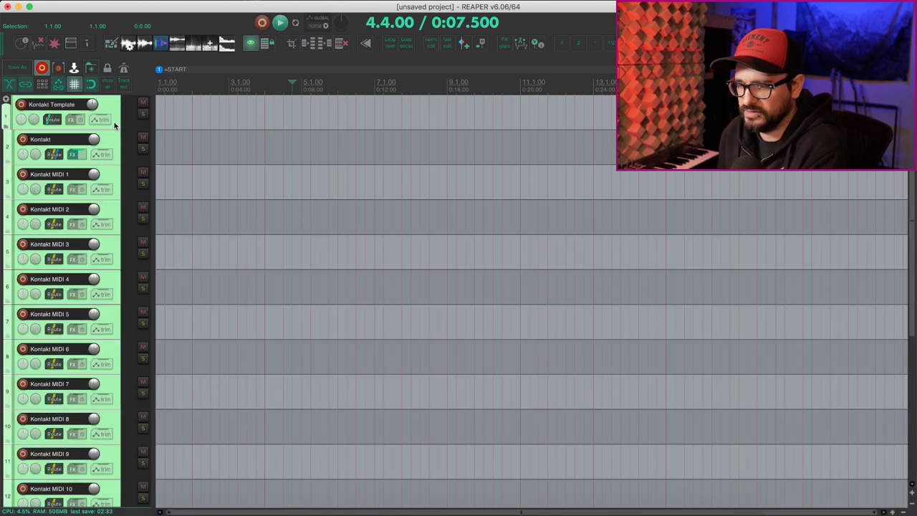
left_click(228, 137)
left_click(213, 191)
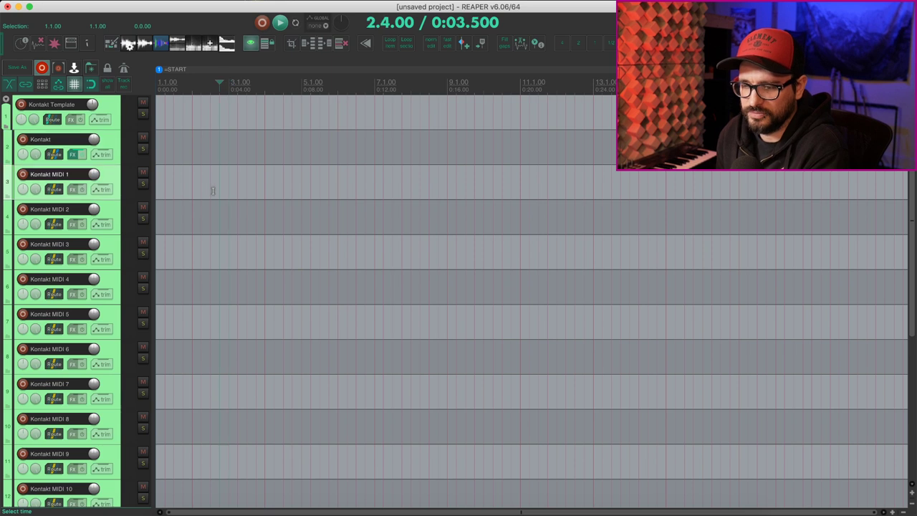
left_click(110, 104)
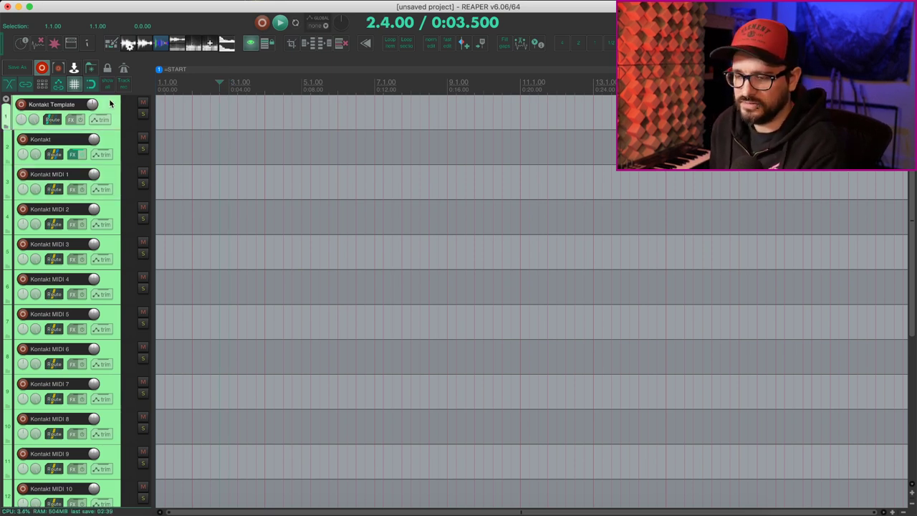
right_click(110, 104)
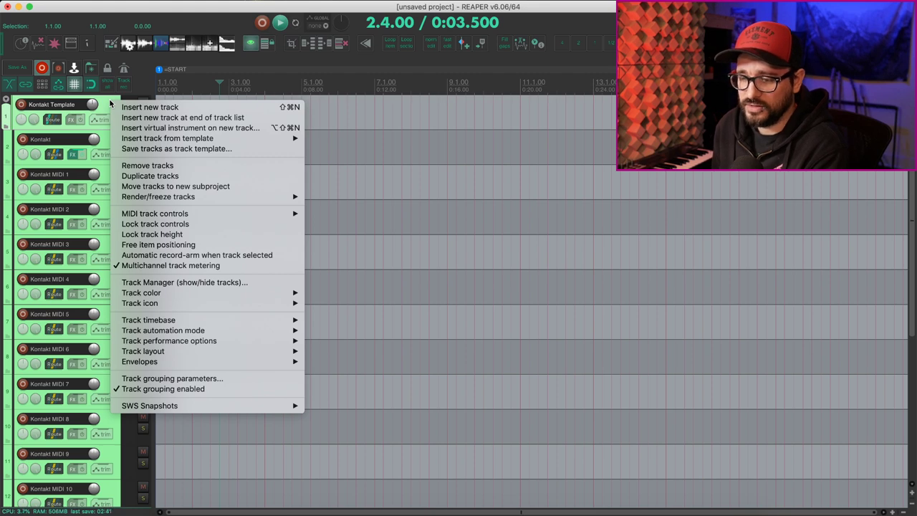
key("Escape")
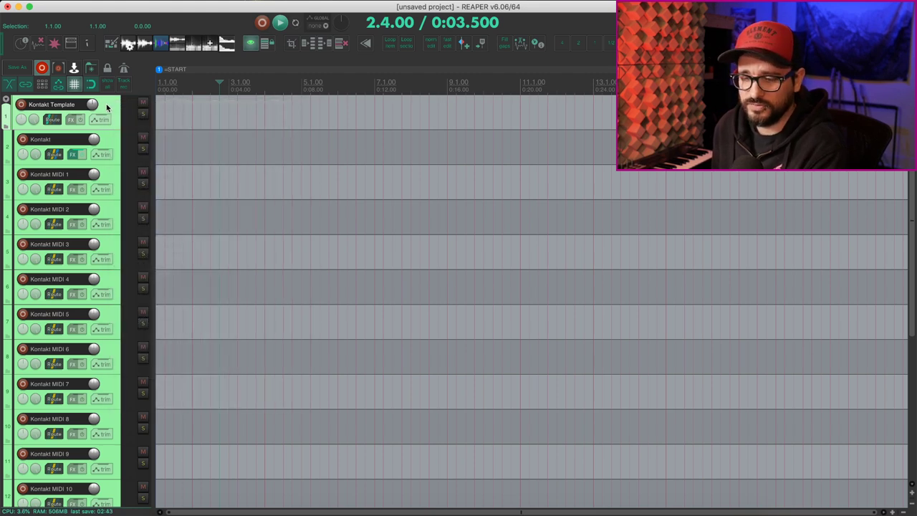
right_click(107, 107)
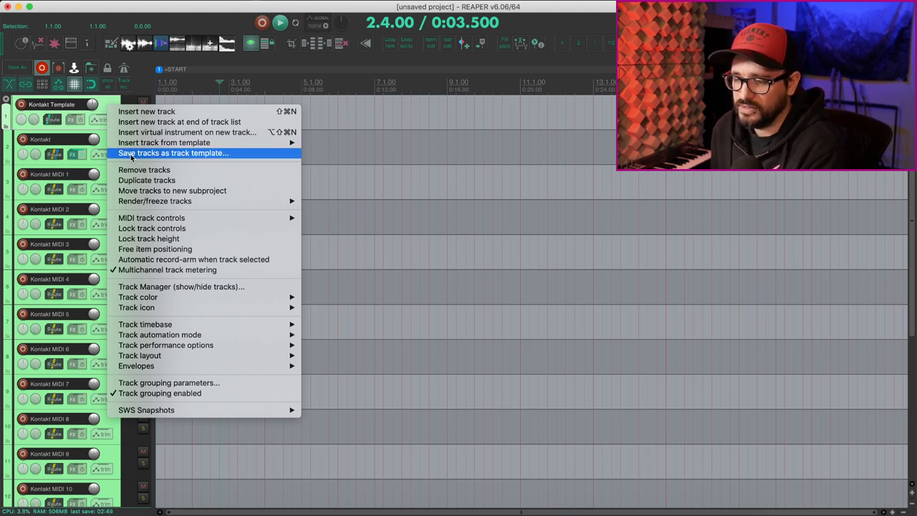
left_click(166, 153)
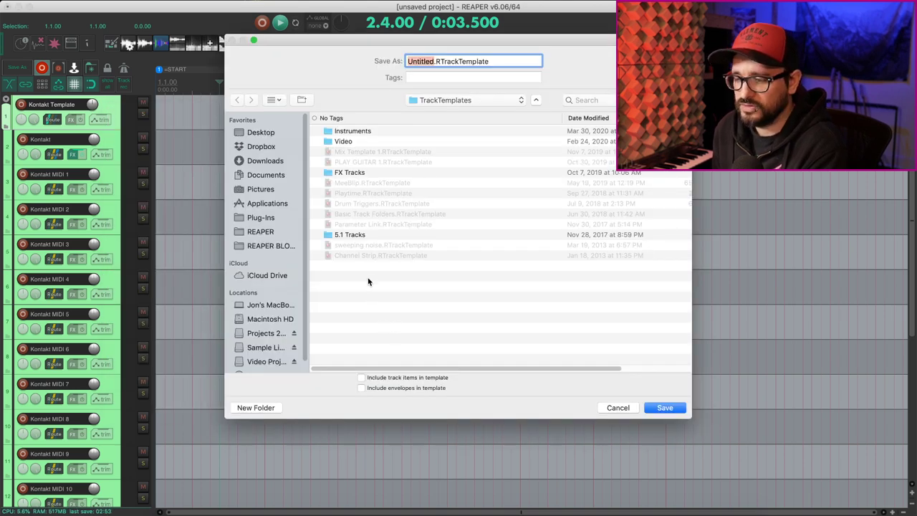
left_click(378, 130)
double_click(378, 130)
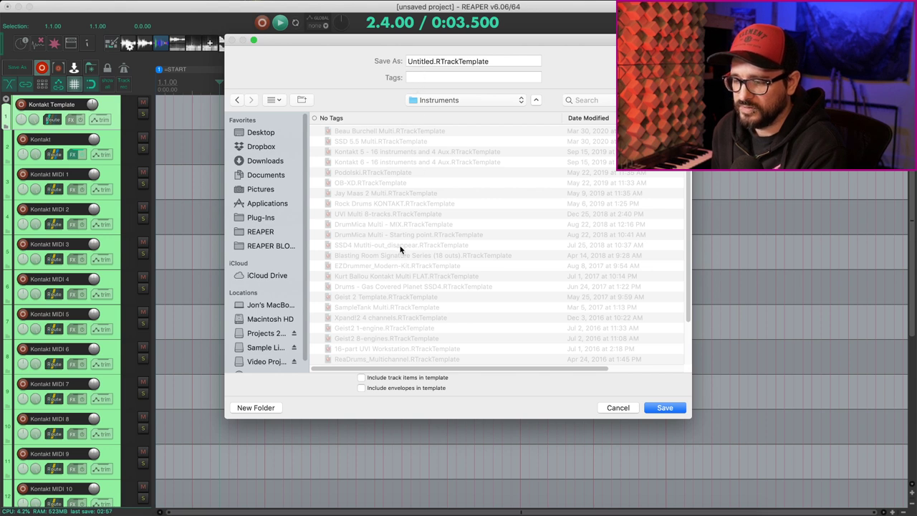
scroll(378, 266, "down", 3)
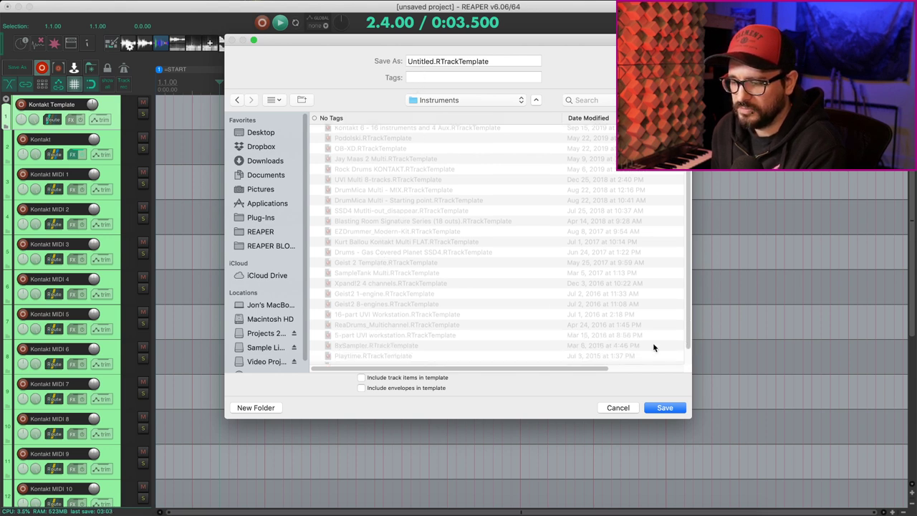
left_click(624, 409)
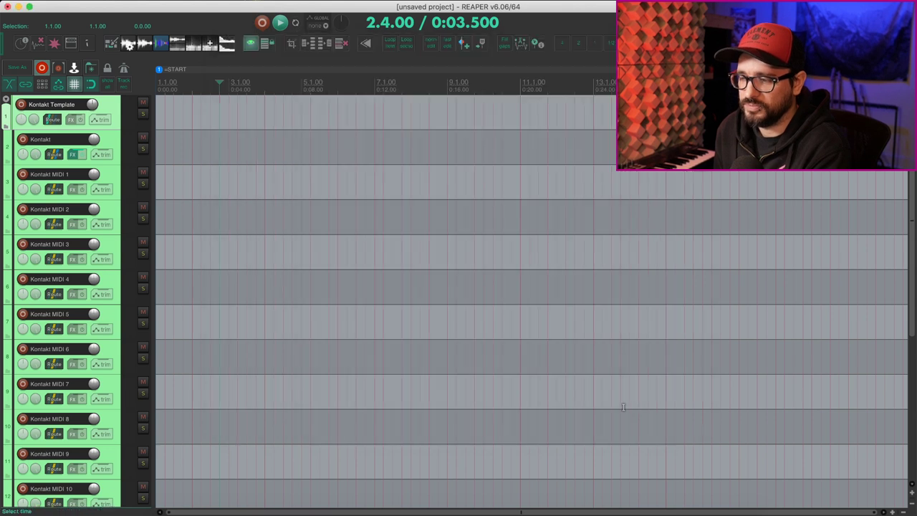
left_click(180, 123)
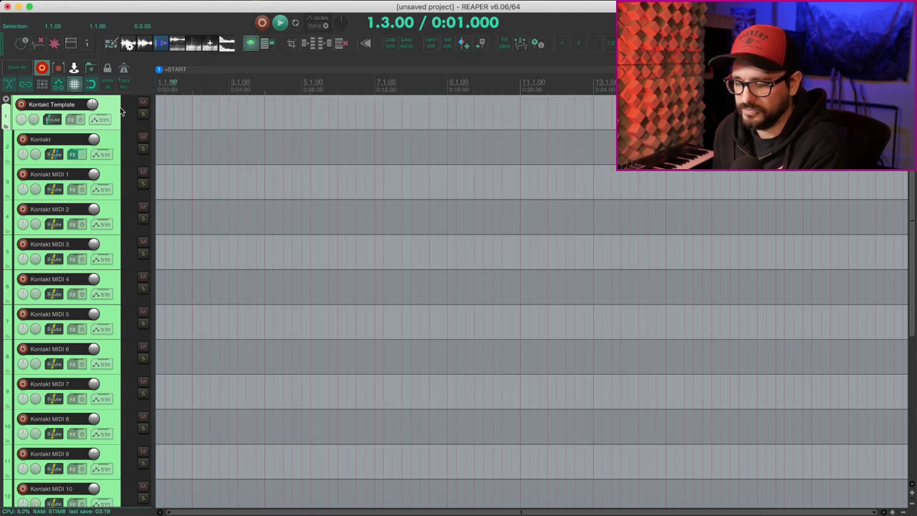
- Open the Media Explorer, enlarge its file browser, and show the saved Track Templates folder
key("super+alt+x")
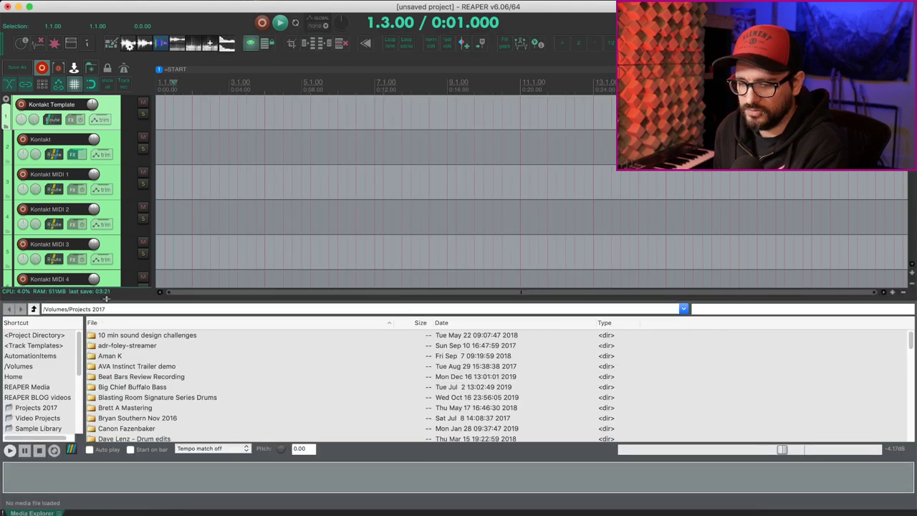
left_click_drag(106, 297, 64, 133)
left_click(33, 182)
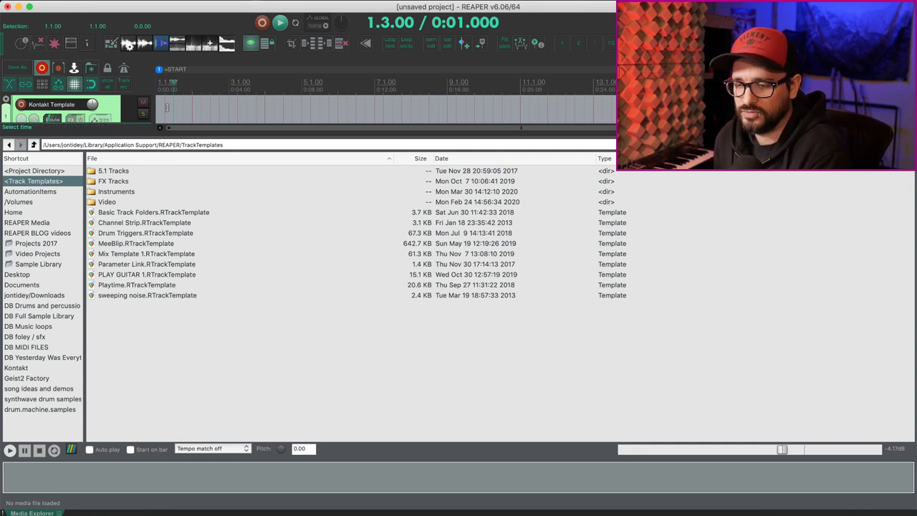
- Delete all project tracks, then browse FX Tracks and pick the 3-band splitter template
key("Delete")
key("Return")
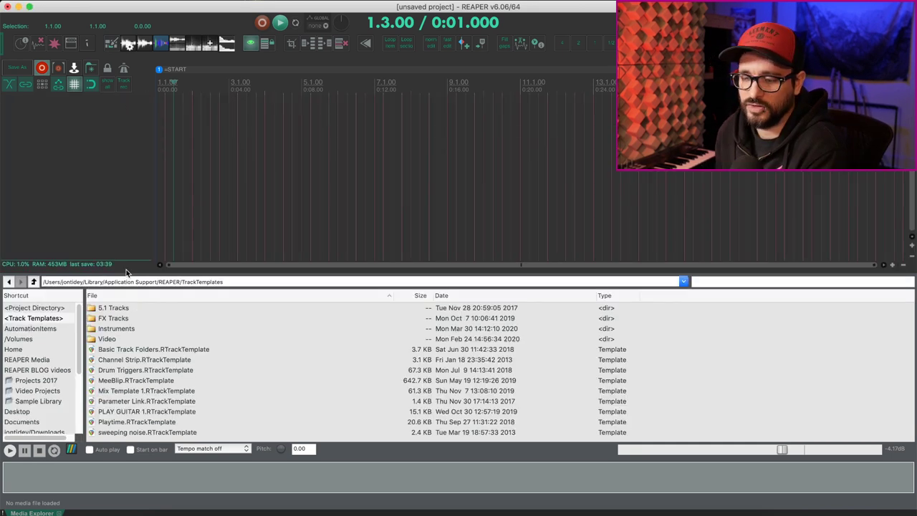
double_click(123, 319)
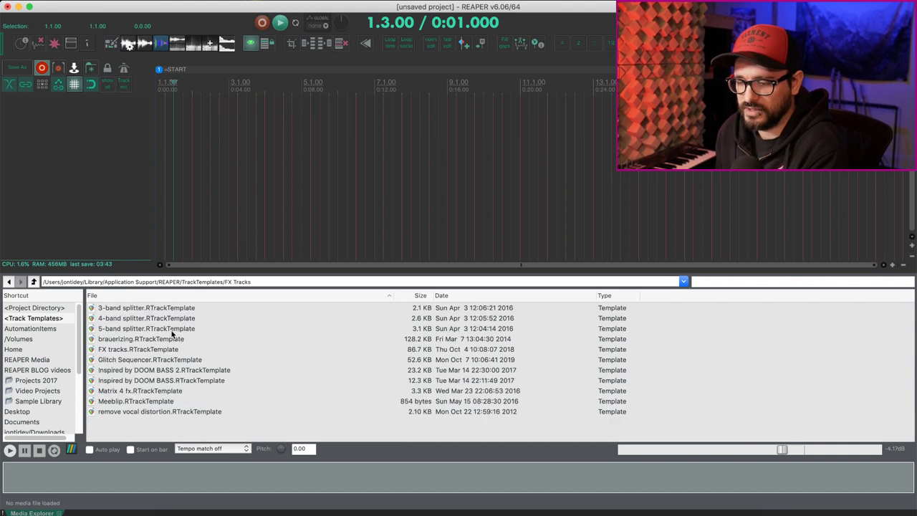
left_click(172, 309)
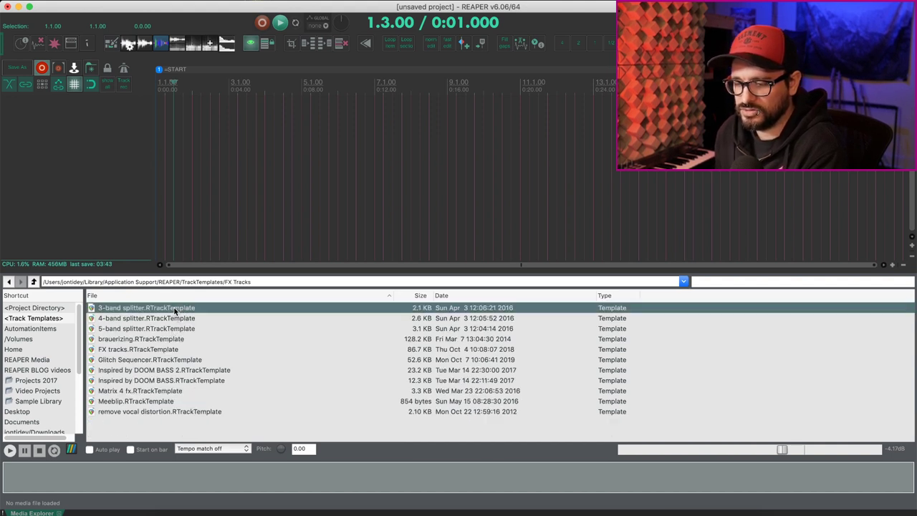
- Insert the 3-band splitter tracks, inspect Freq Splitter's effect and band sends, then delete them
double_click(121, 310)
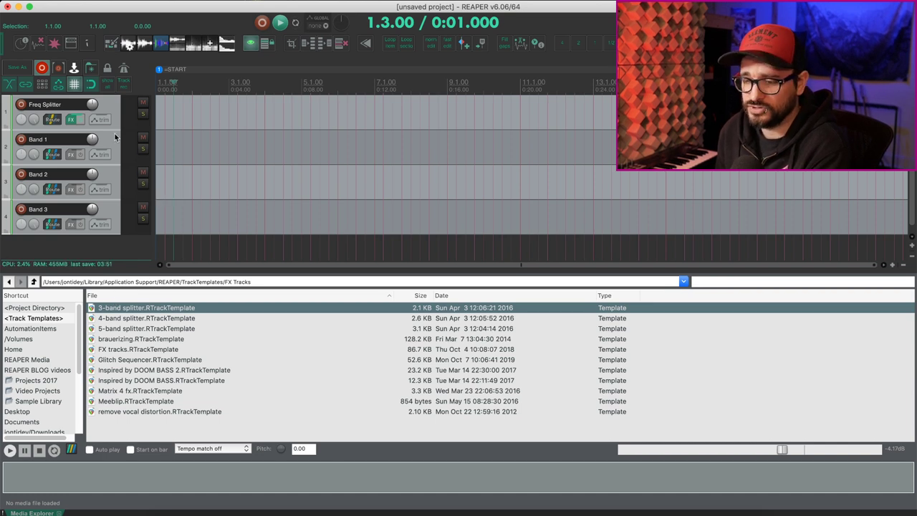
left_click(74, 119)
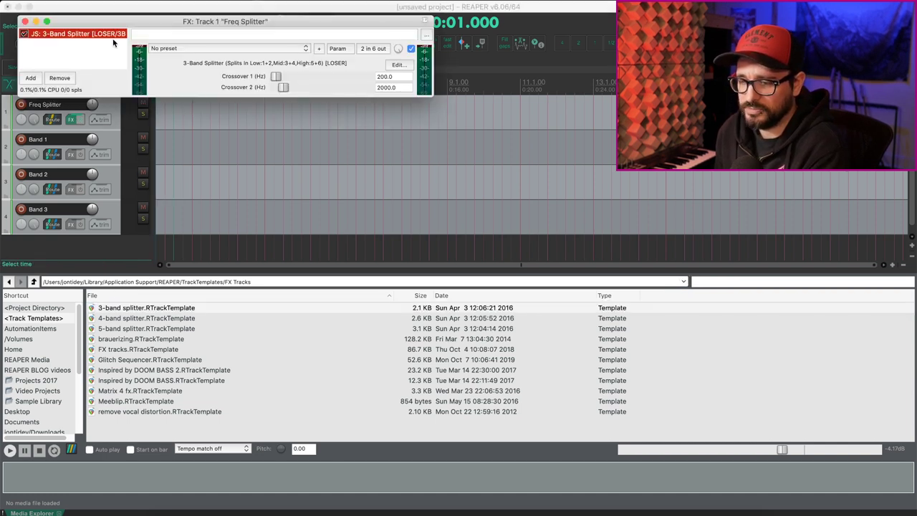
left_click(25, 22)
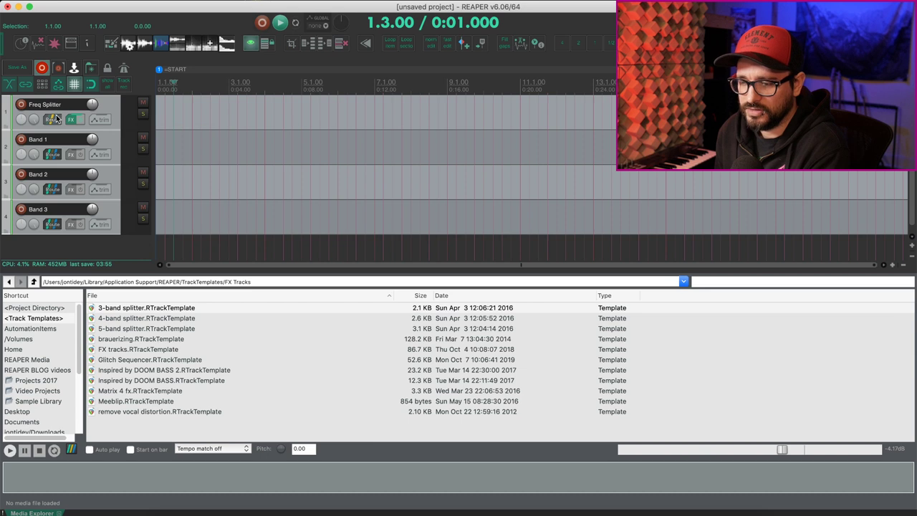
left_click(53, 118)
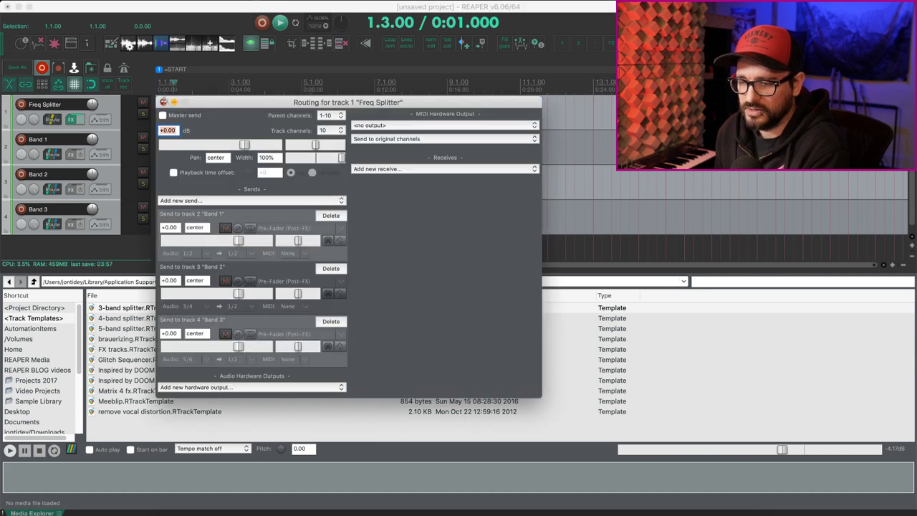
left_click(163, 102)
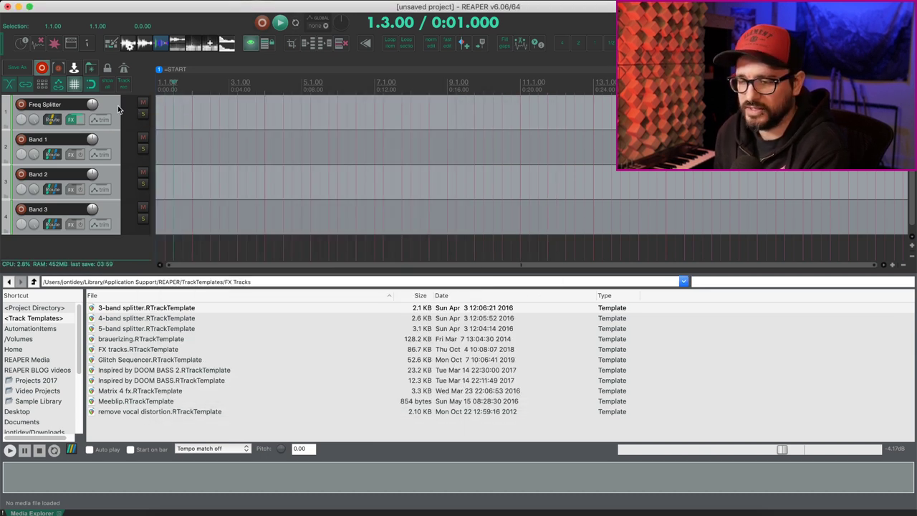
key("Delete")
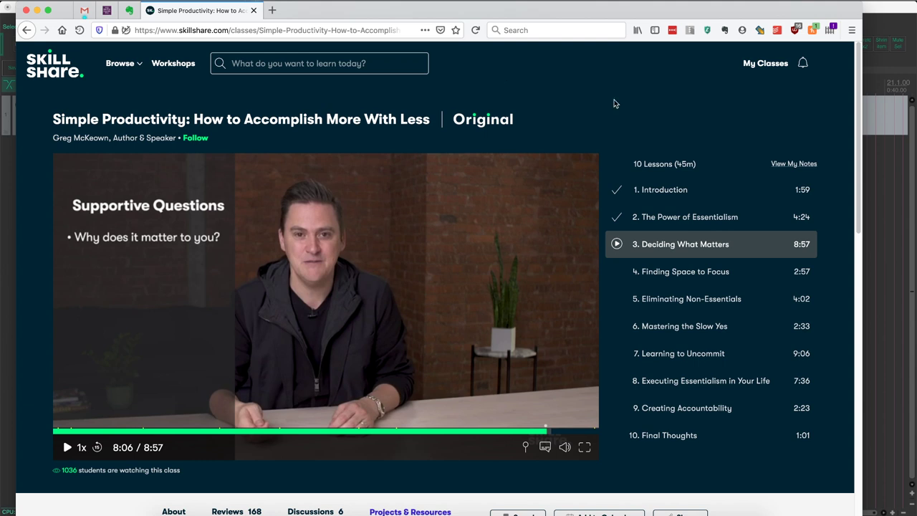
- Open the Favorites class list, then go to Skillshare's Workshops page under Browse
left_click(765, 63)
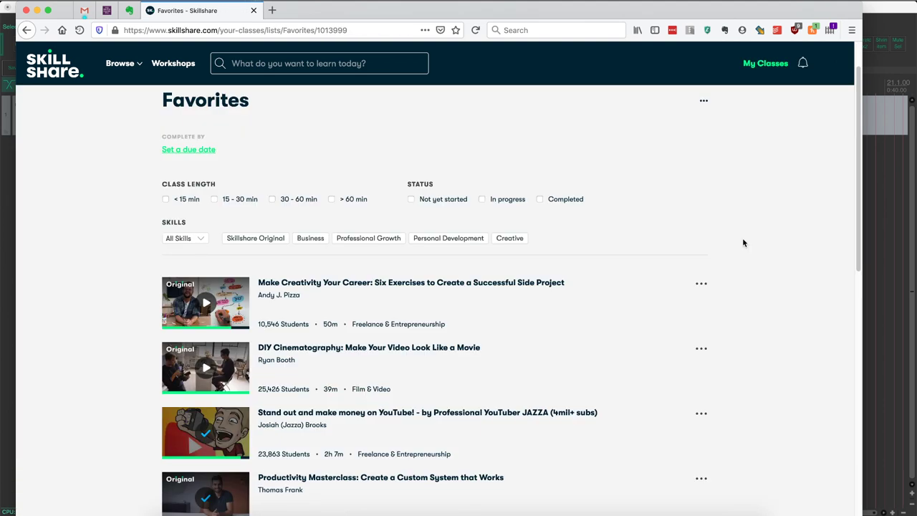
mouse_move(123, 64)
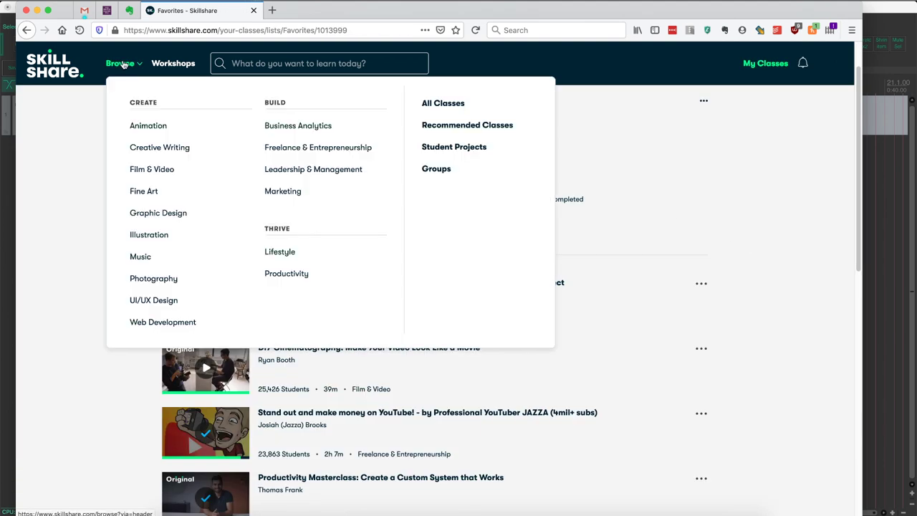
left_click(175, 67)
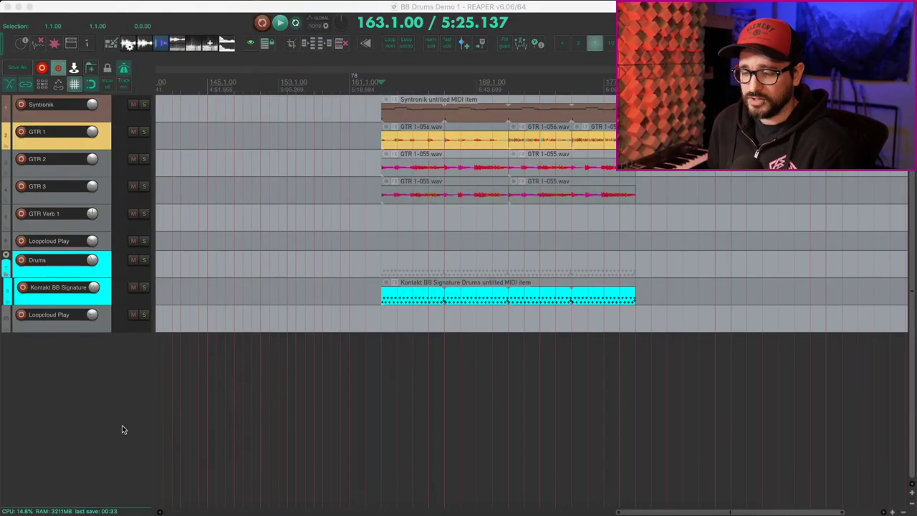
- Focus REAPER's BB Drums Demo 1 project and select the GTR 3, GTR 2 and Syntronik tracks
left_click(99, 419)
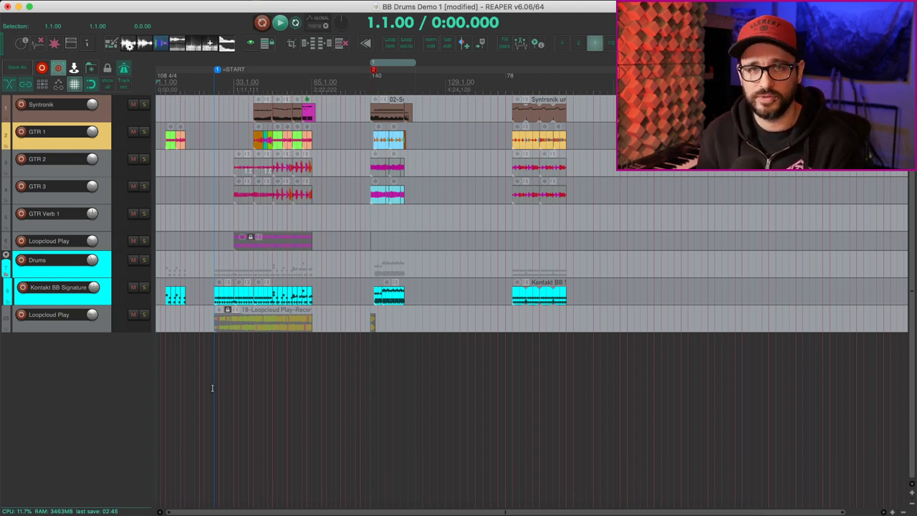
left_click(201, 205)
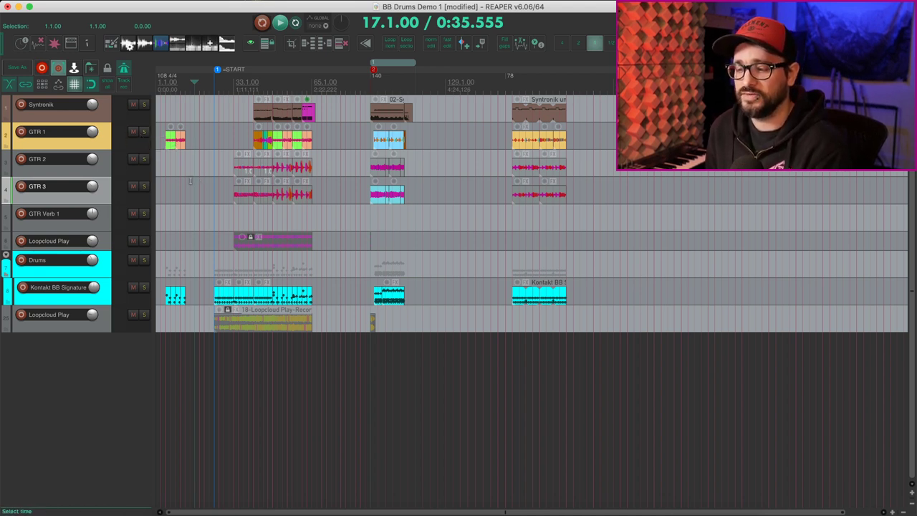
left_click(164, 165)
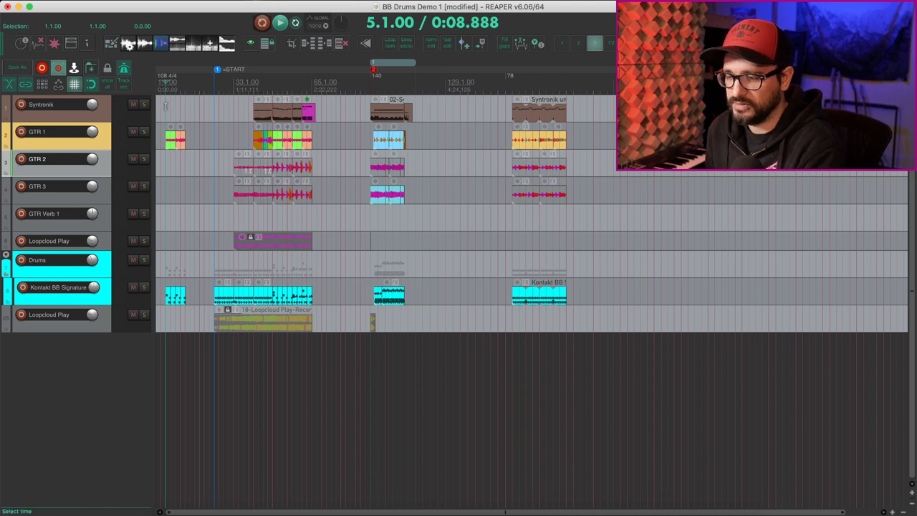
left_click(166, 108)
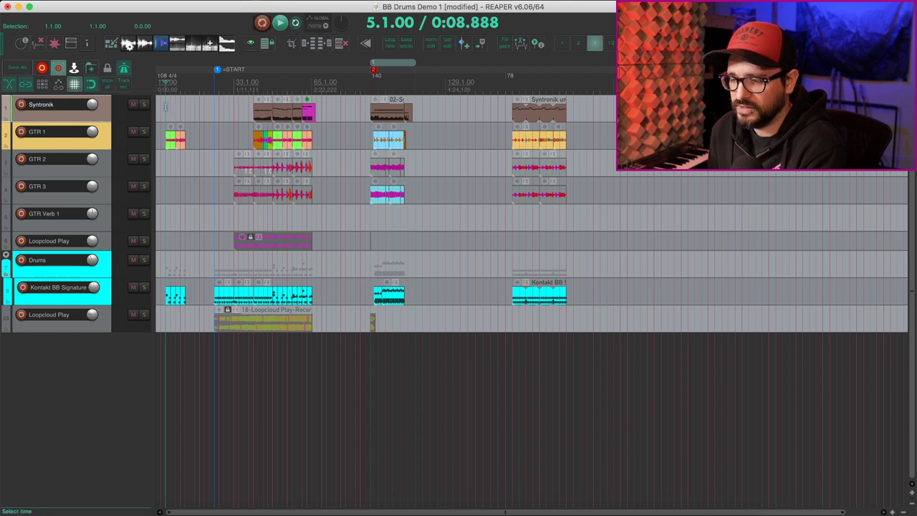
- Undo away most recorded items, then remove the remaining Loopcloud items with a time-selection removal
key("ctrl+z")
key("ctrl+z")
key("ctrl+z")
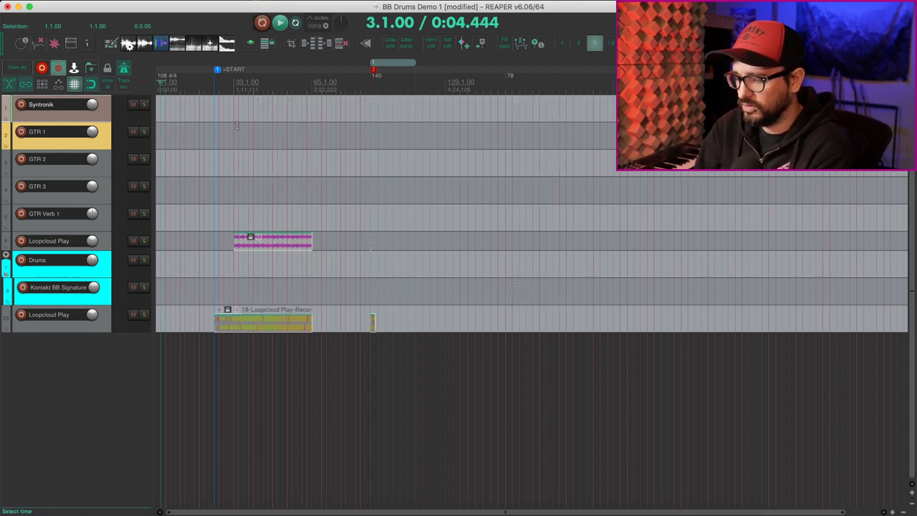
left_click(281, 246)
left_click(252, 242)
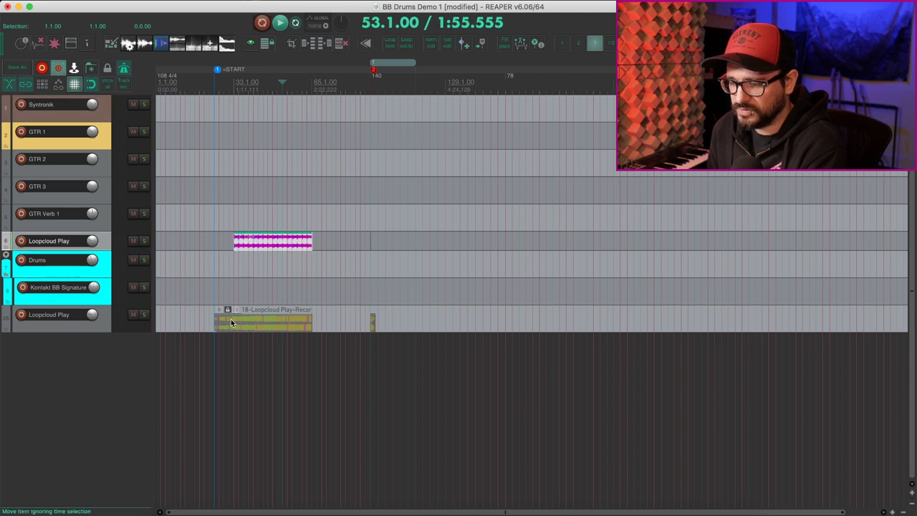
left_click(229, 316)
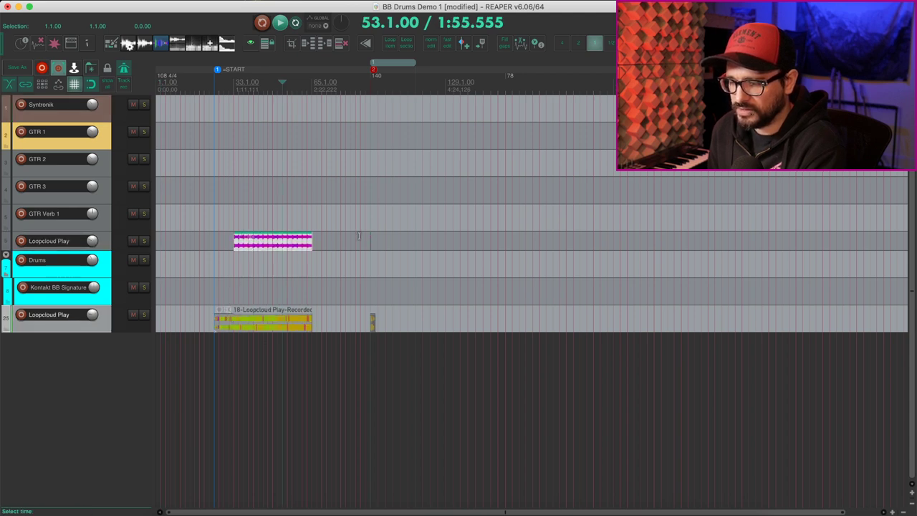
scroll(358, 243, "up", 2)
left_click_drag(199, 202, 636, 367)
right_click(313, 126)
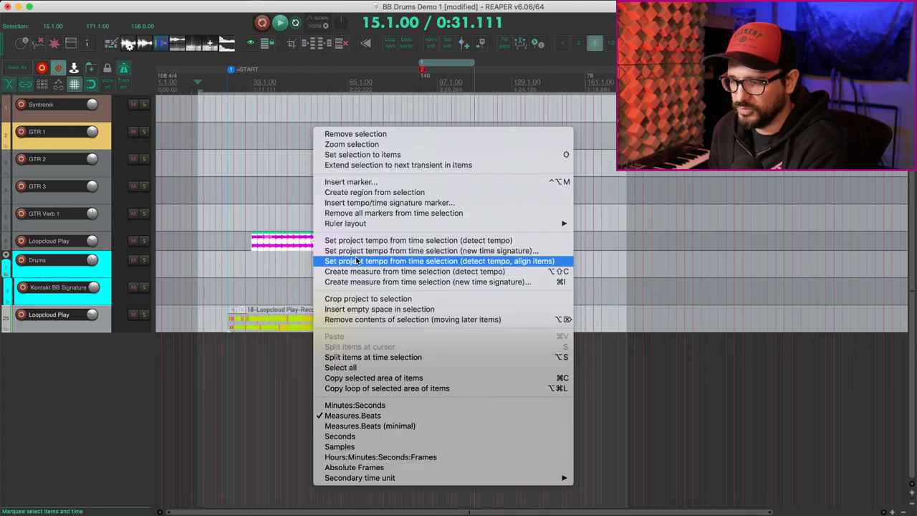
left_click(370, 320)
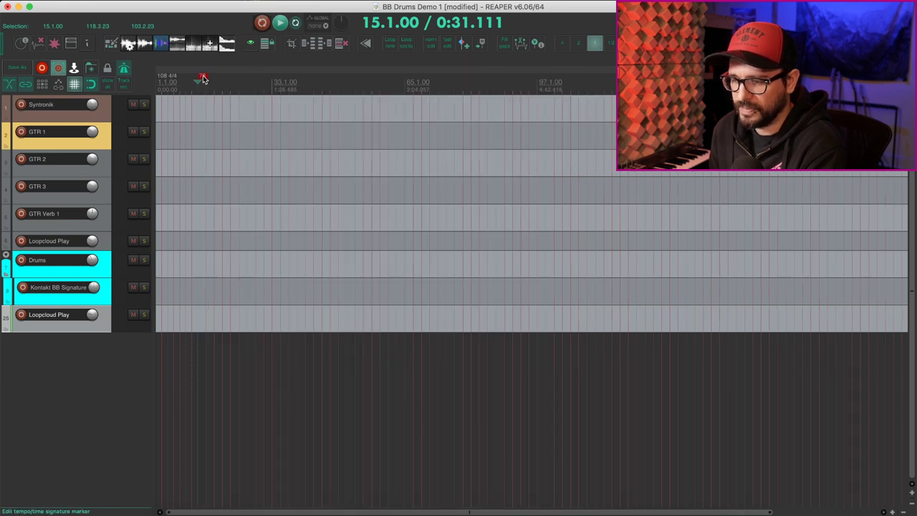
- Return the edit cursor to the project start, then briefly show and resize the Mixer before hiding it
scroll(172, 154, "up", 6)
left_click(171, 155)
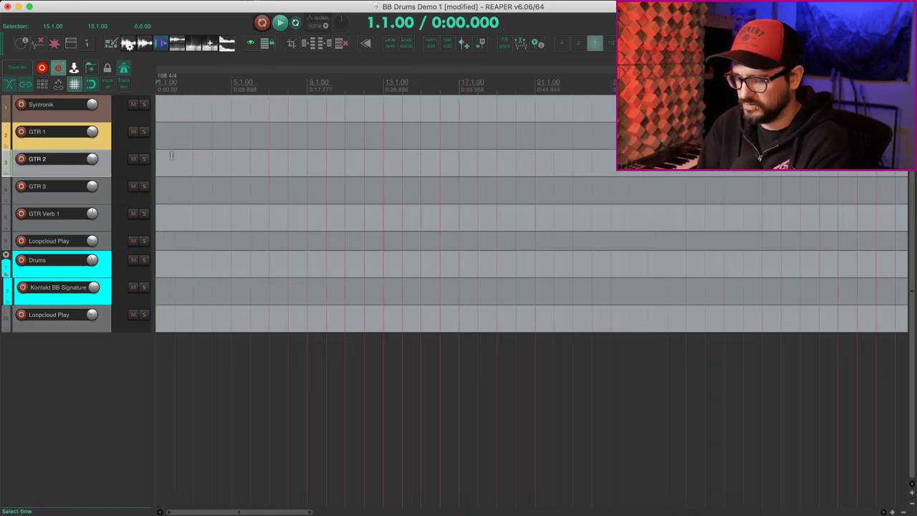
key("super+m")
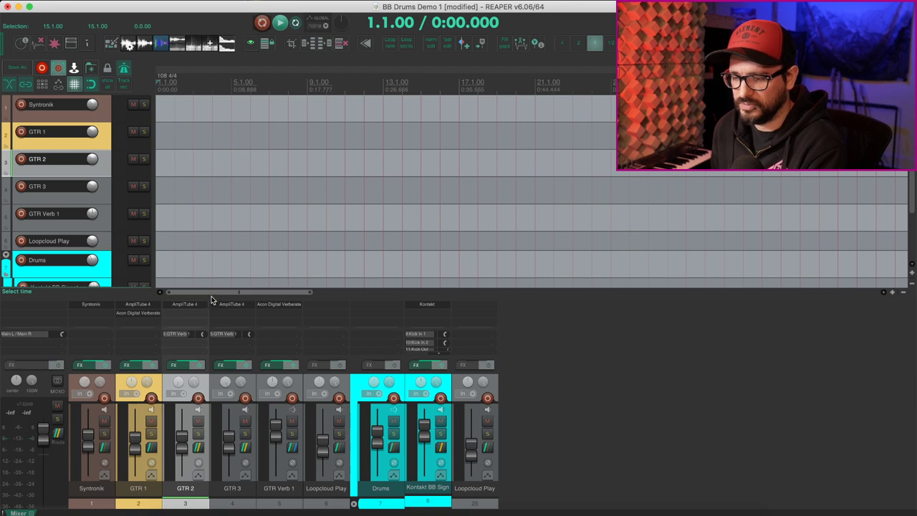
left_click_drag(212, 299, 210, 185)
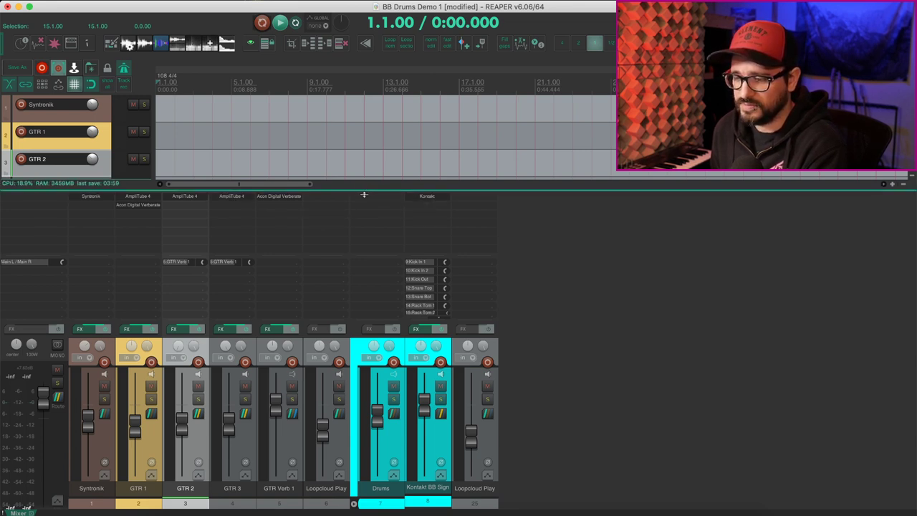
left_click_drag(364, 194, 367, 235)
key("ctrl+m")
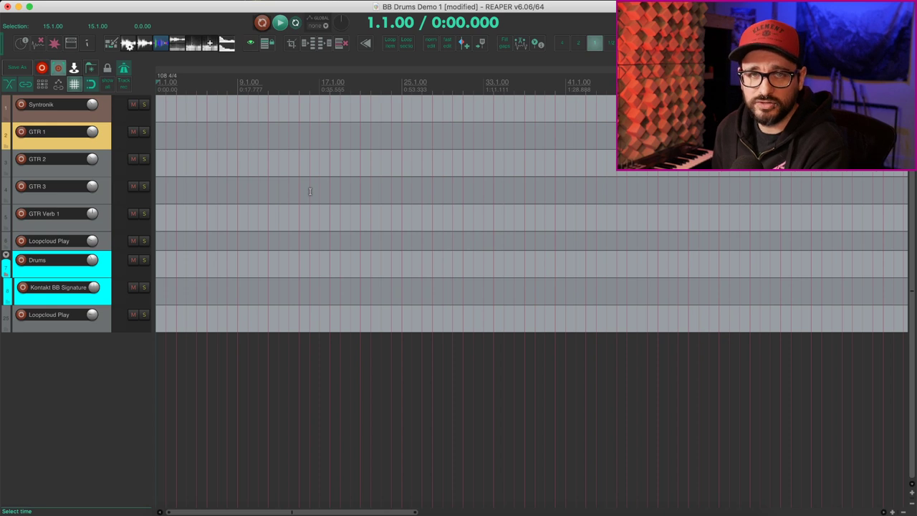
- Set the grid division to 4 and bring up the Metronome and pre-roll settings
scroll(310, 192, "down", 3)
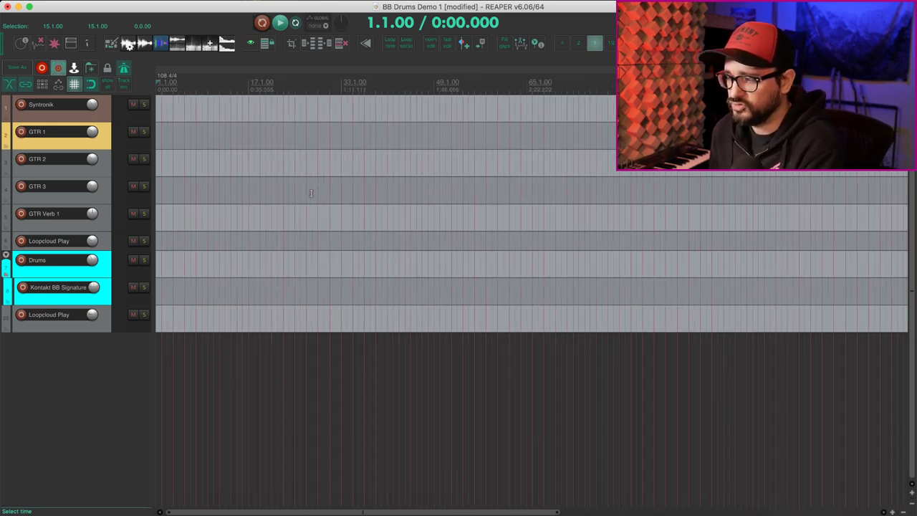
scroll(311, 193, "up", 2)
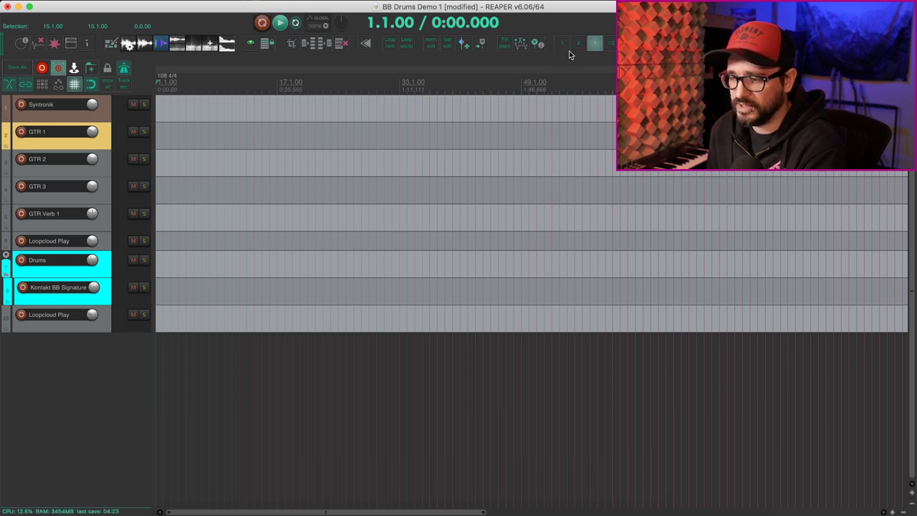
left_click(566, 45)
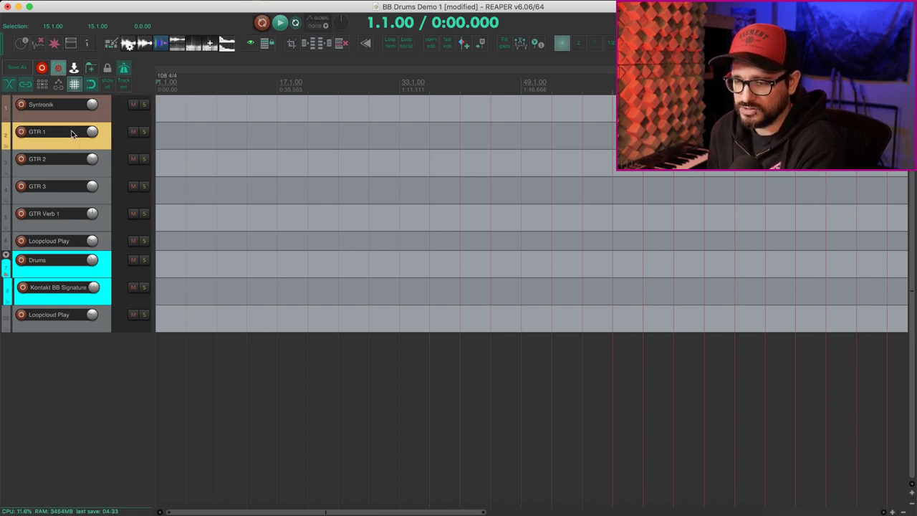
key("alt+shift+m")
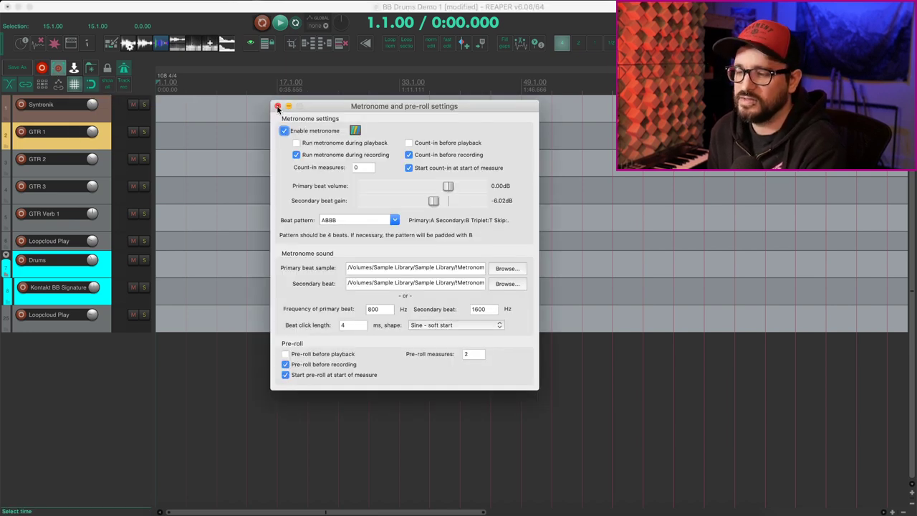
- Close the metronome settings, review Project Settings' Media tab and Audio Files path, then cancel
left_click(278, 106)
left_click(225, 136)
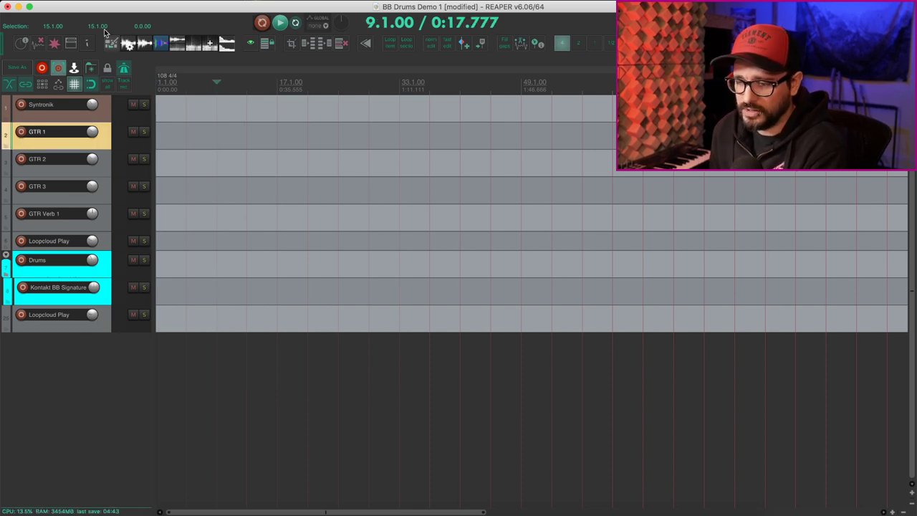
left_click(80, 0)
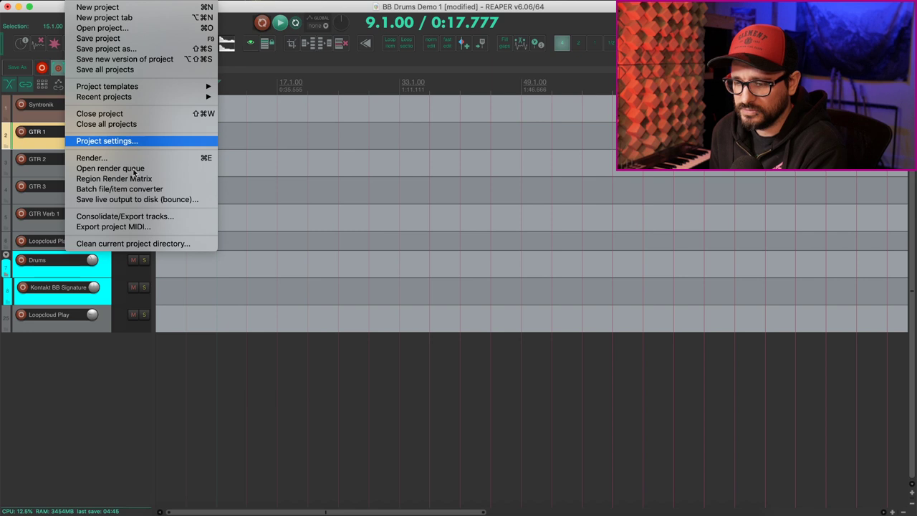
left_click(133, 141)
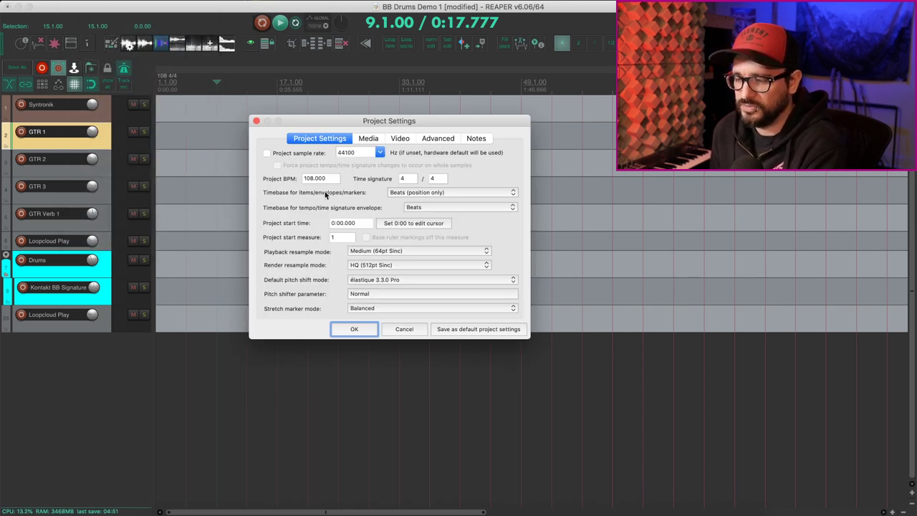
left_click(372, 139)
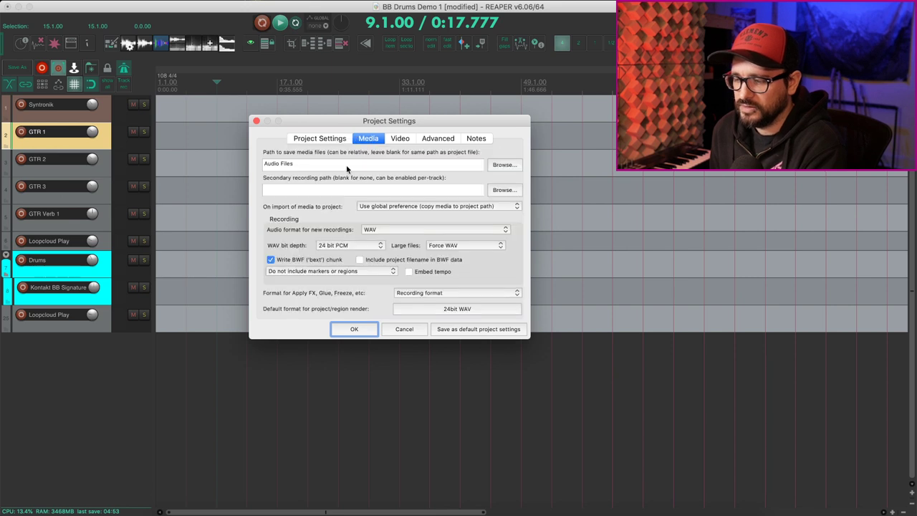
triple_click(327, 167)
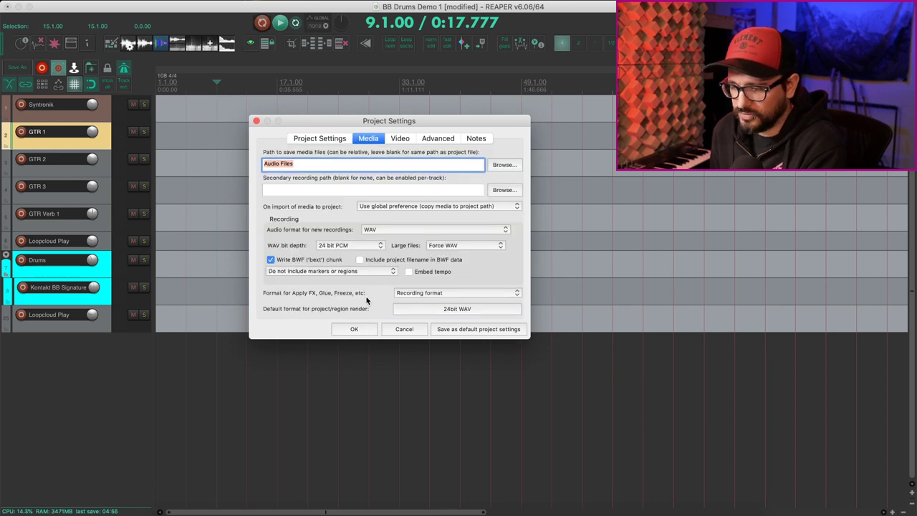
left_click(405, 329)
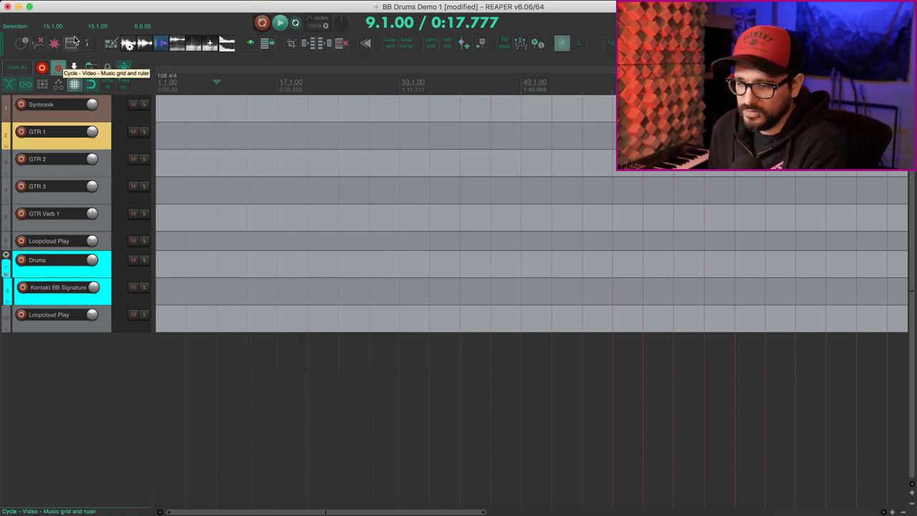
- Save the project as a template named 'Rock Song Demo' via File > Project templates
left_click(73, 1)
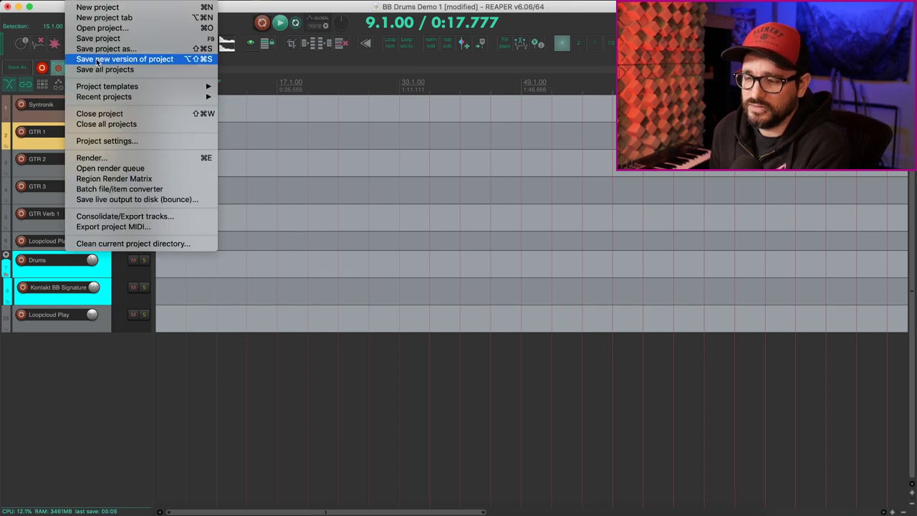
mouse_move(111, 88)
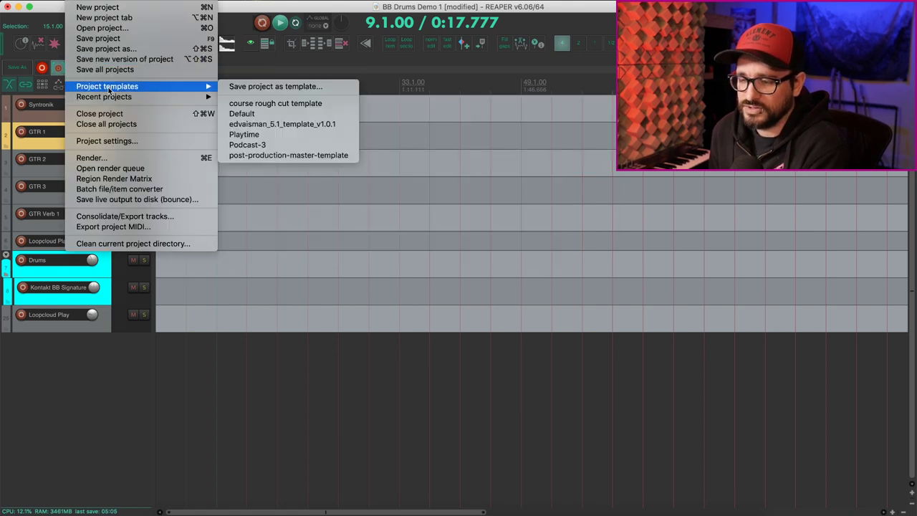
left_click(307, 87)
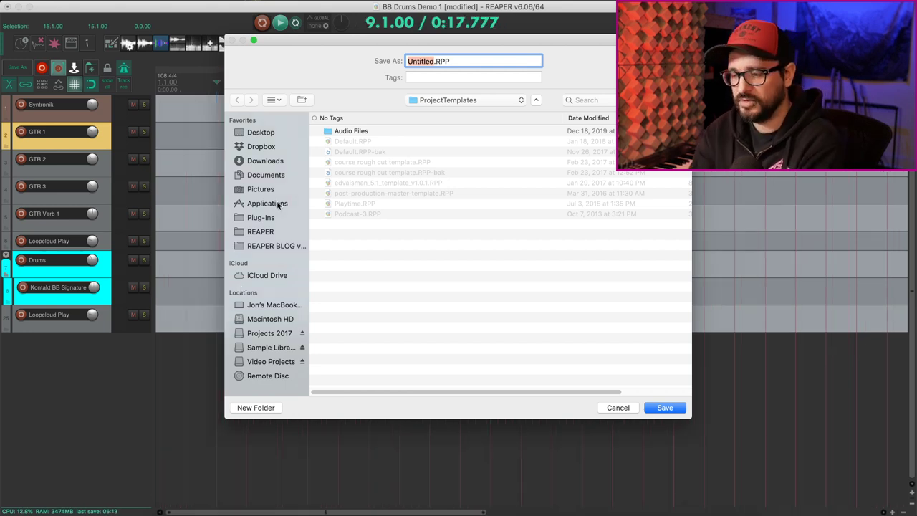
type("Rock Song Dem")
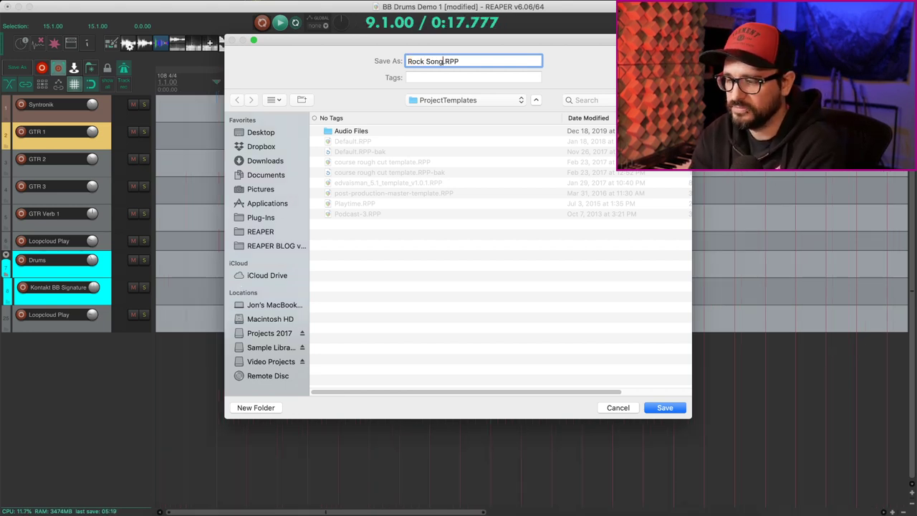
type("o")
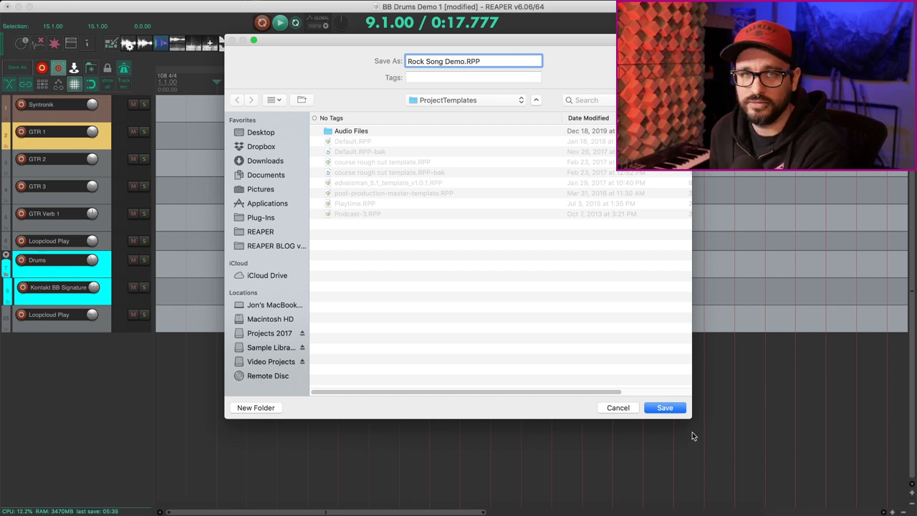
key("Escape")
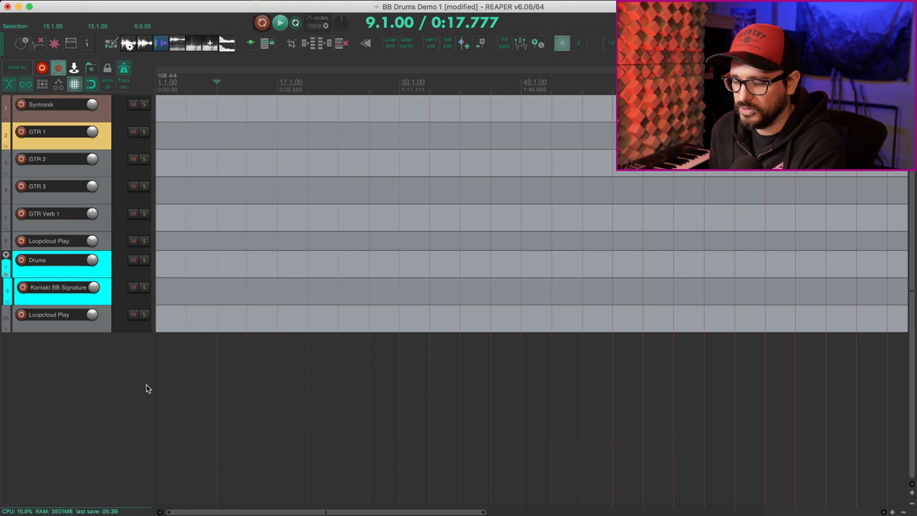
- Start a new project without saving BB Drums changes, loading the Rock Song Demo template
key("super+q")
left_click(494, 176)
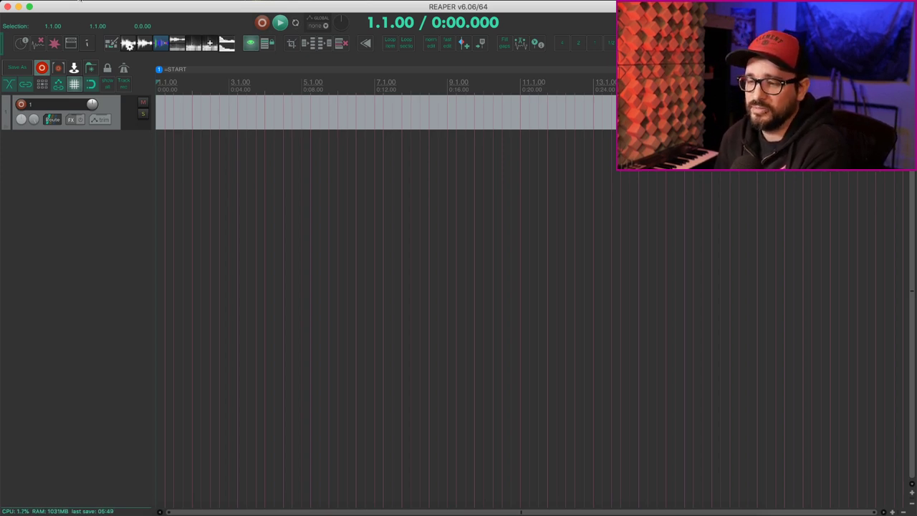
left_click(81, 1)
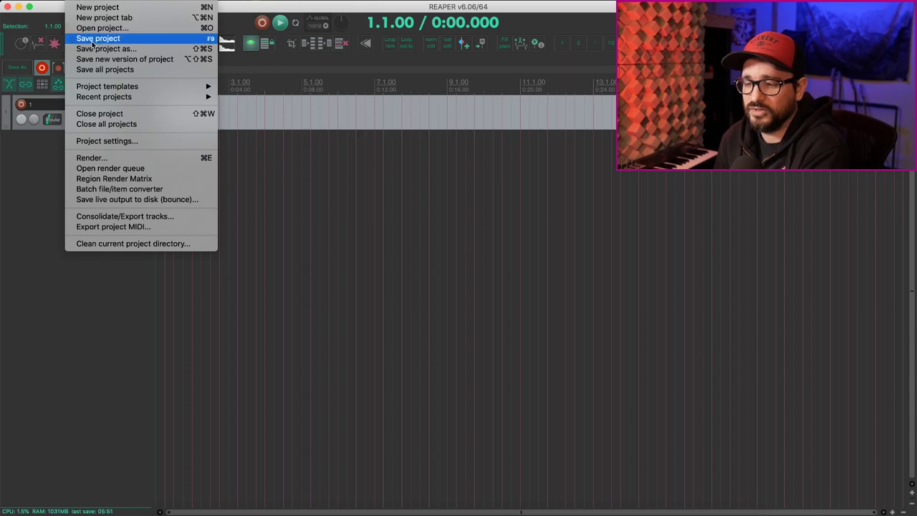
mouse_move(146, 90)
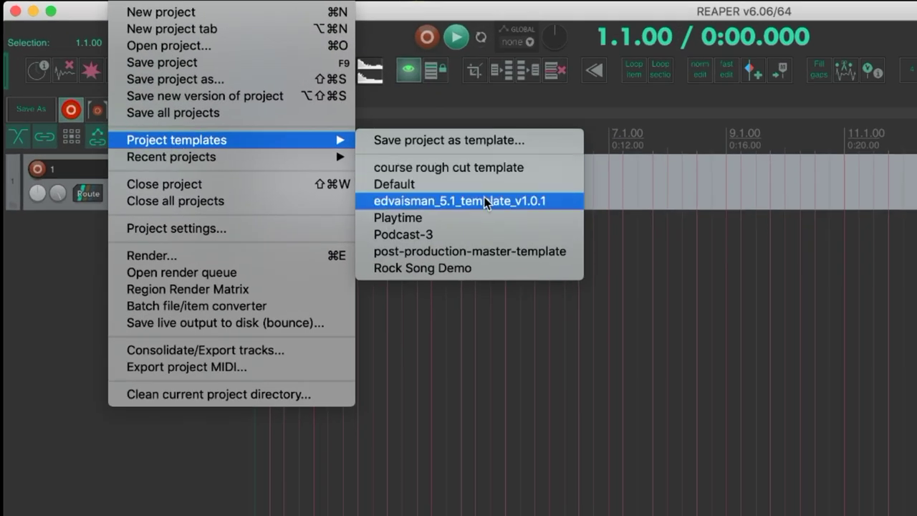
left_click(432, 272)
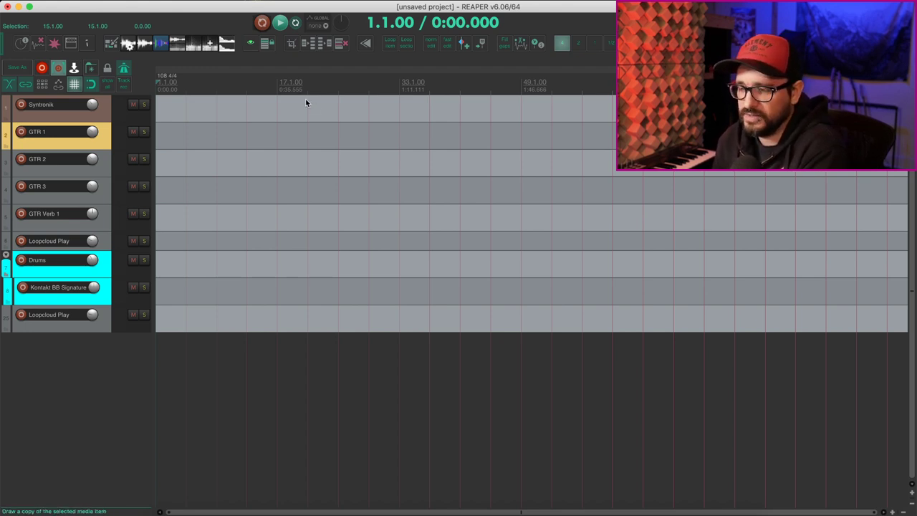
- Cancel the Save As dialog for the new project and open REAPER's Preferences
key("super+s")
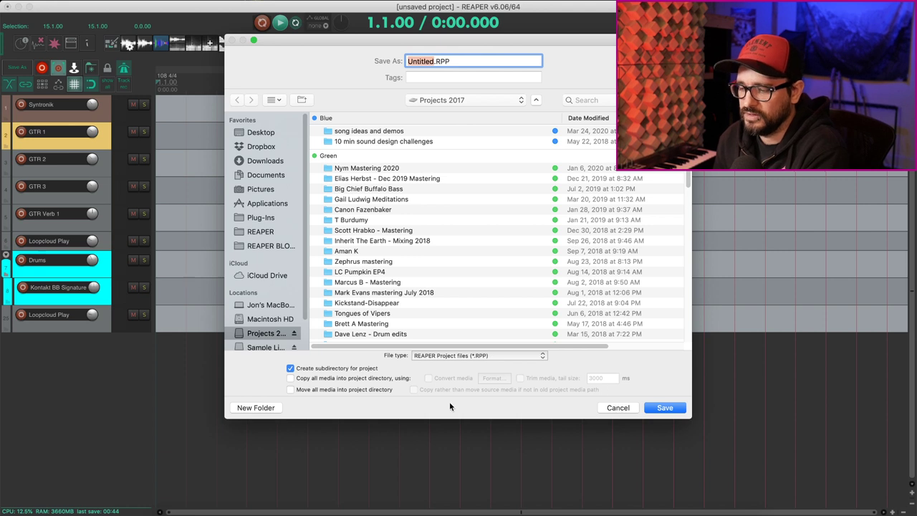
left_click(618, 408)
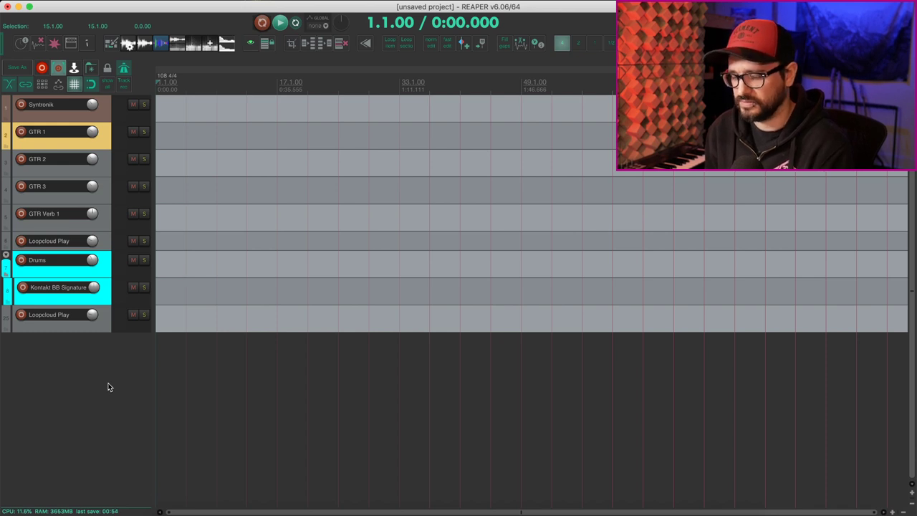
key("super+comma")
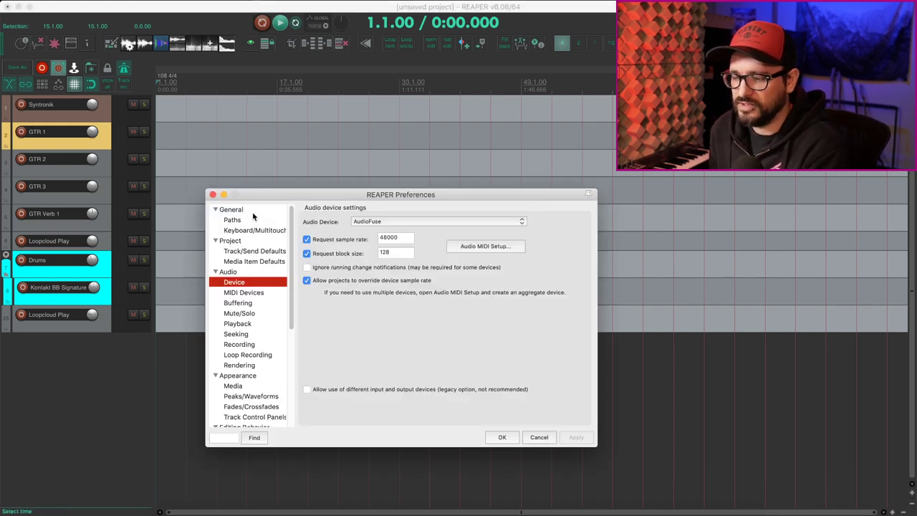
- Review the General, Paths, Keyboard/Multitouch and Project pages in Preferences
left_click(252, 210)
left_click(255, 217)
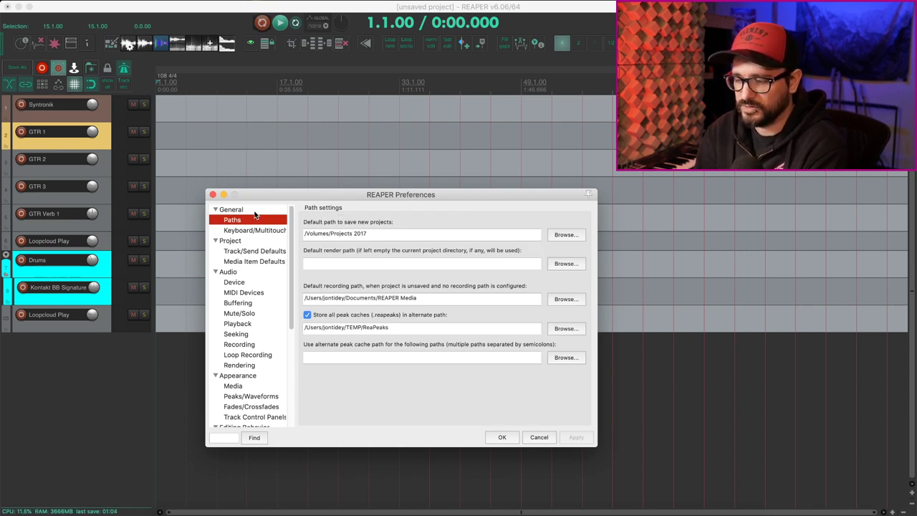
left_click(254, 230)
left_click(236, 240)
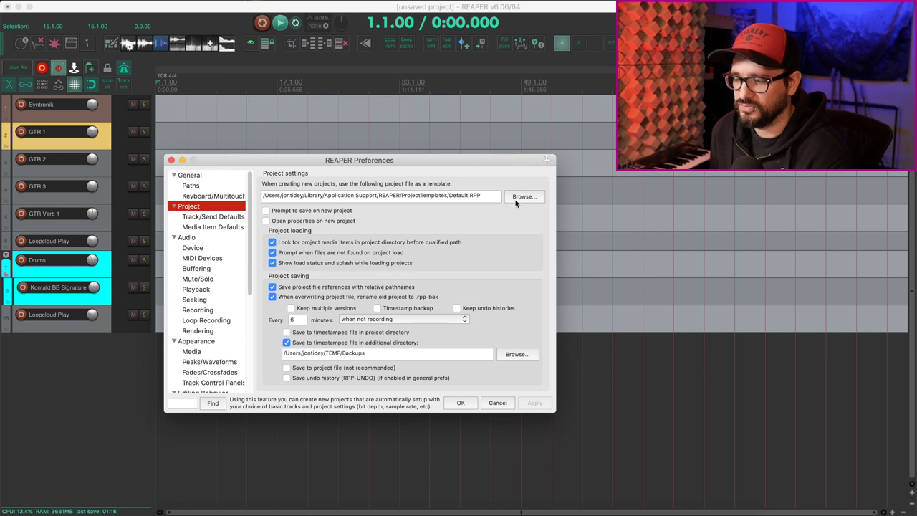
- Leave Default.RPP as the new-project template, close Preferences and start a new project
left_click(514, 198)
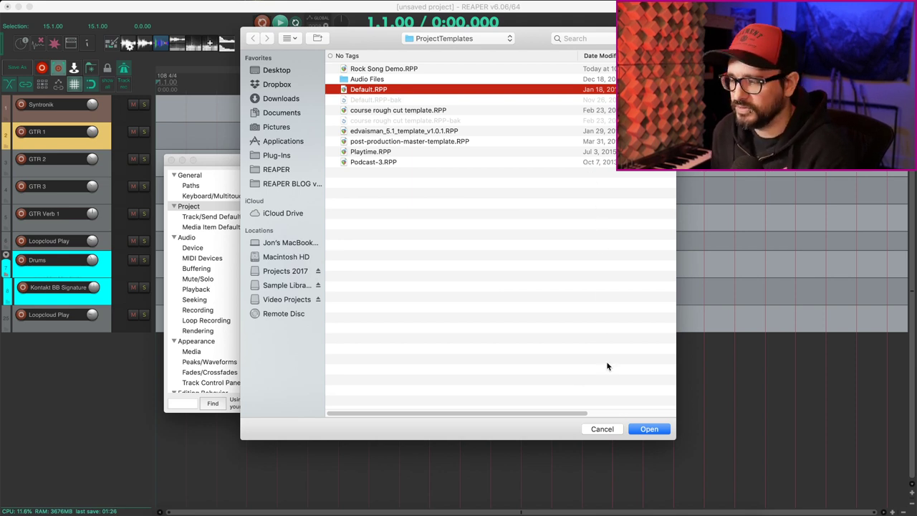
left_click(614, 429)
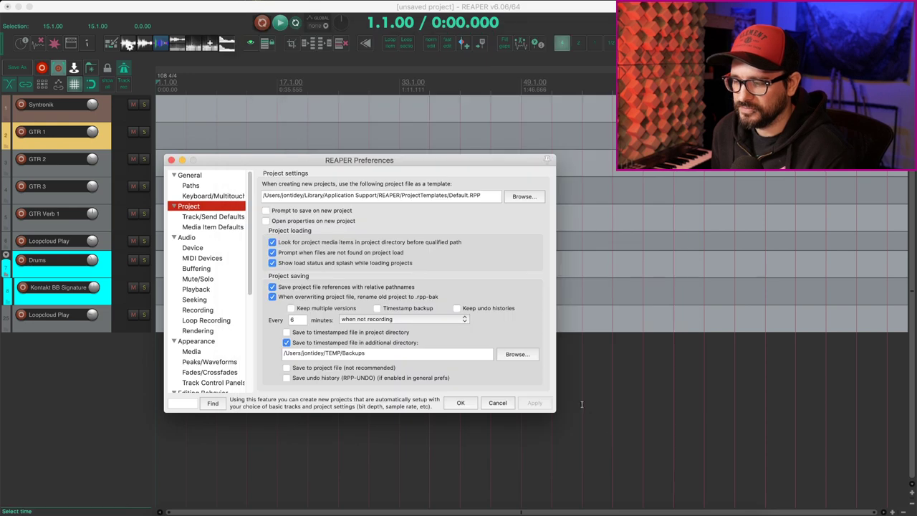
left_click(580, 403)
key("super+n")
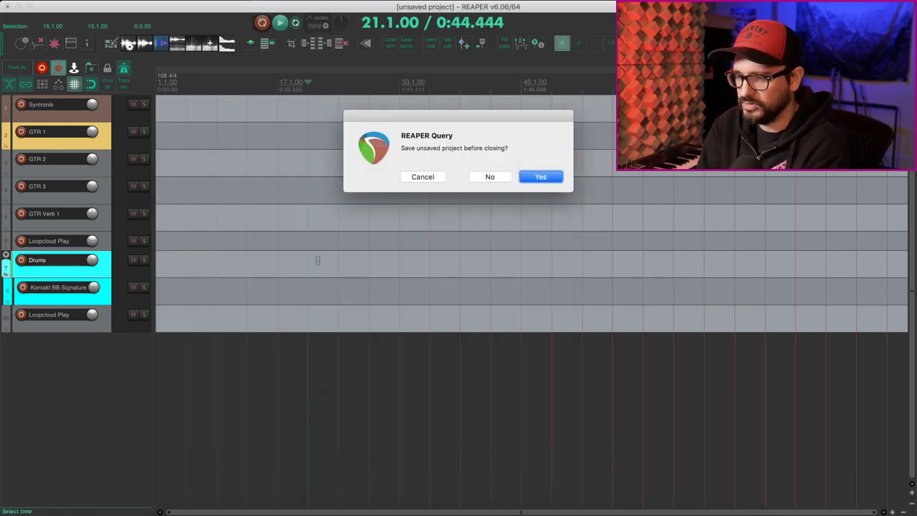
- Discard the old project's changes and review the new project's settings
left_click(489, 176)
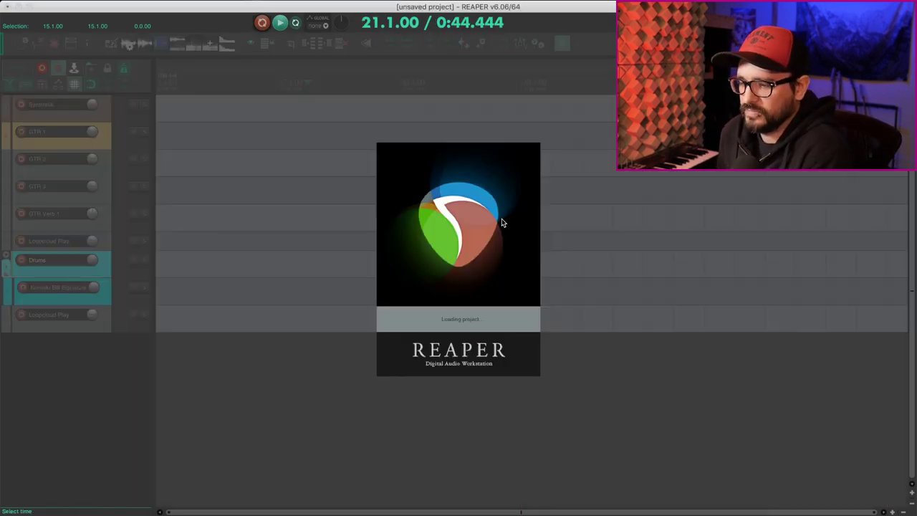
key("alt+Return")
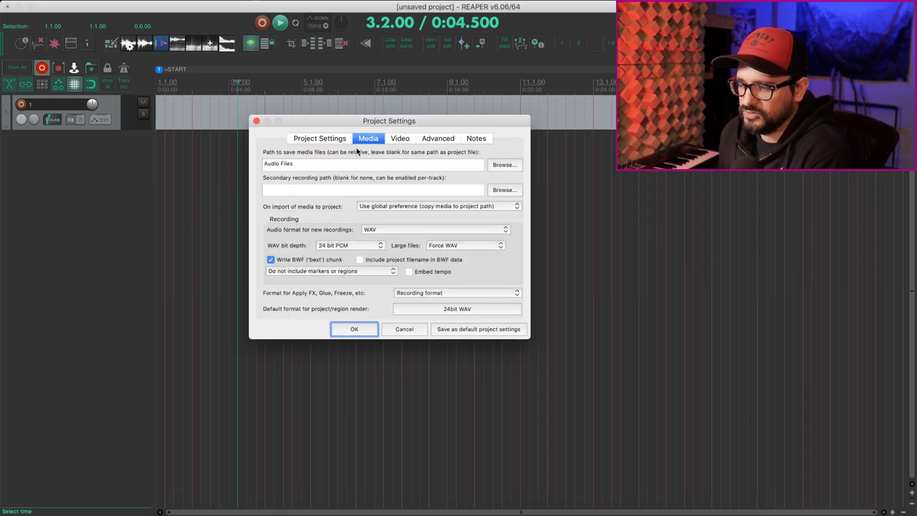
left_click(327, 139)
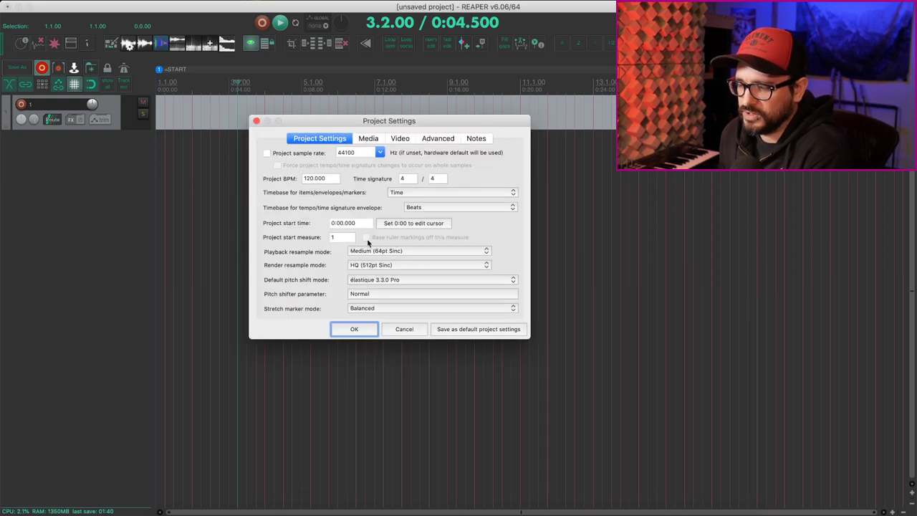
left_click(363, 328)
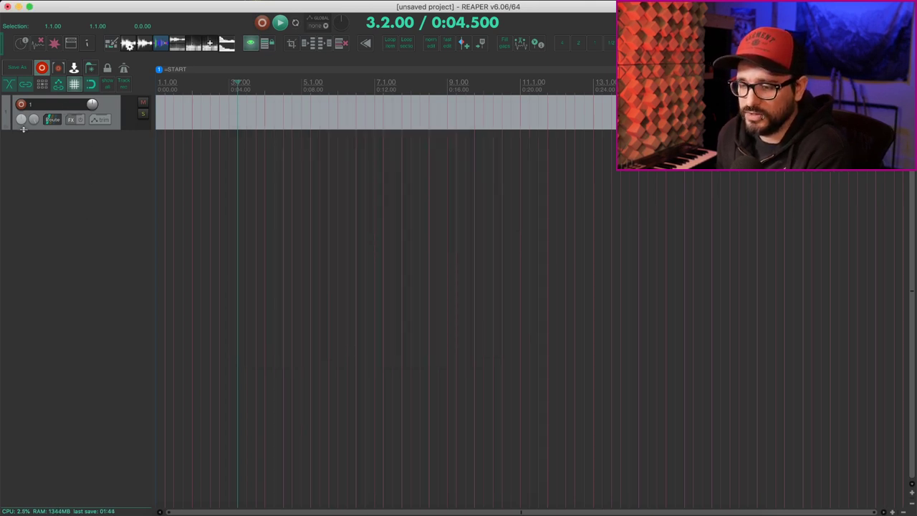
- Enlarge track 1, arm it, check its inputs unchanged, then disarm and restore its height
left_click_drag(23, 129, 23, 178)
left_click(21, 104)
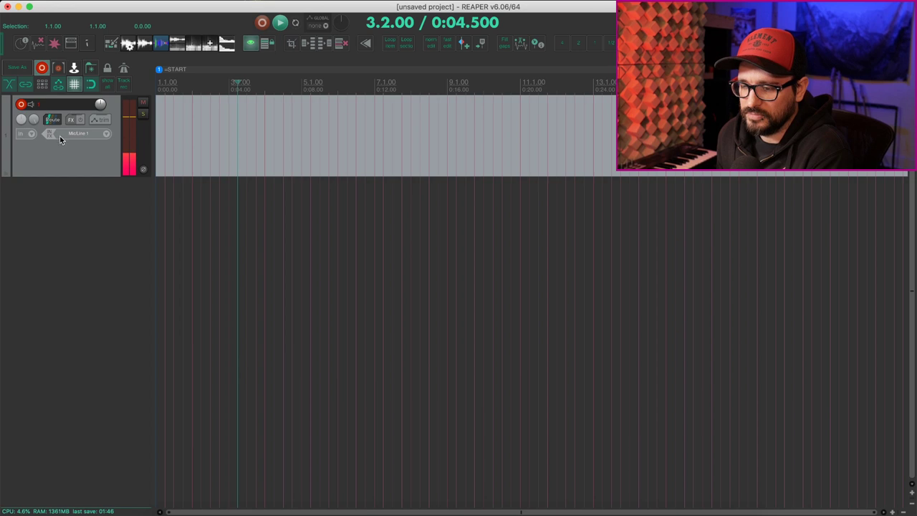
left_click(60, 138)
left_click(39, 159)
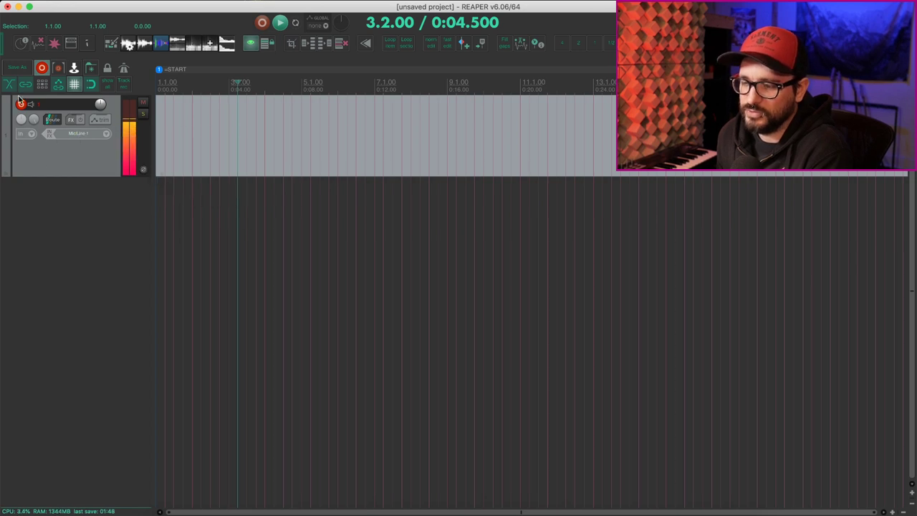
left_click(21, 104)
left_click_drag(72, 177, 72, 135)
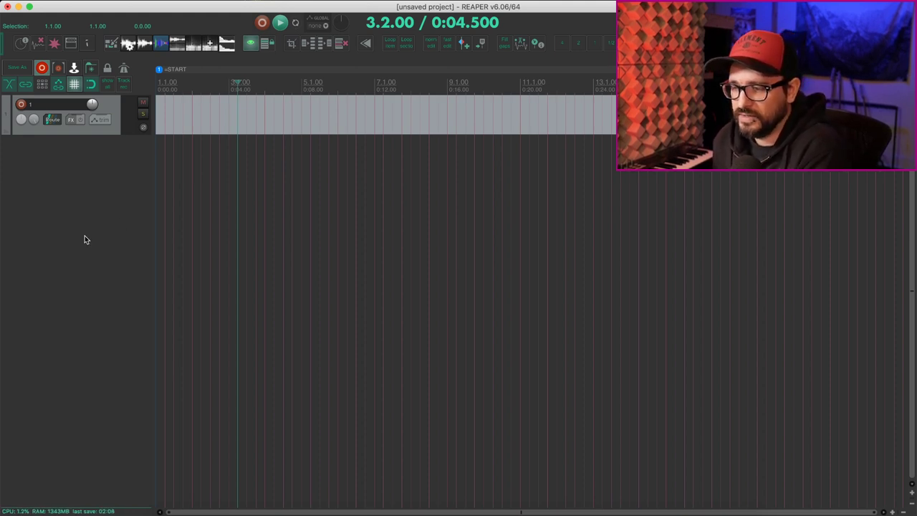
left_click(231, 0)
left_click(231, 0)
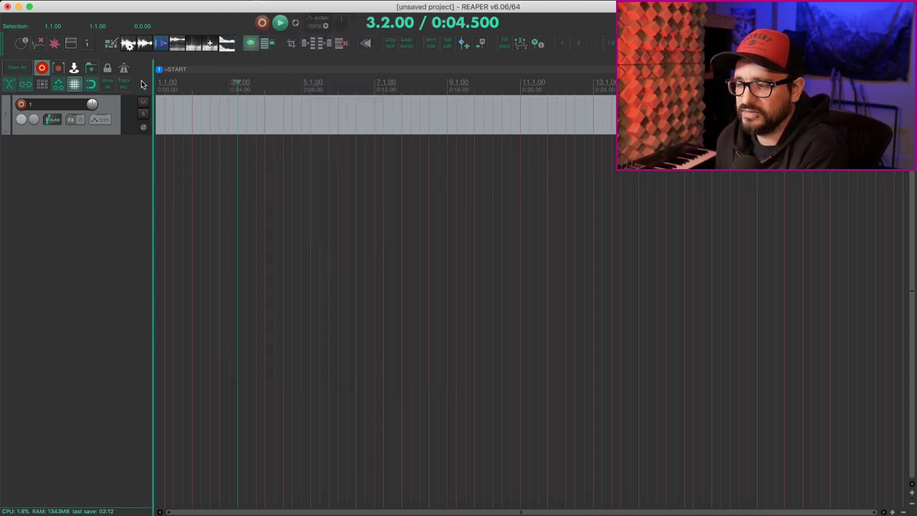